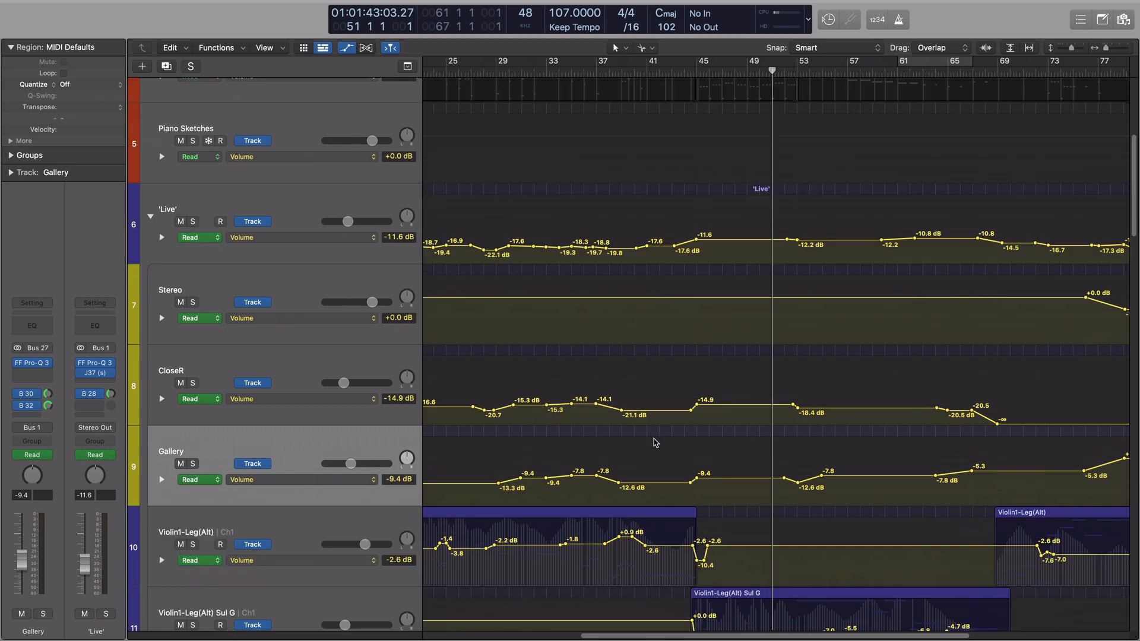
scroll(687, 452, right, 5)
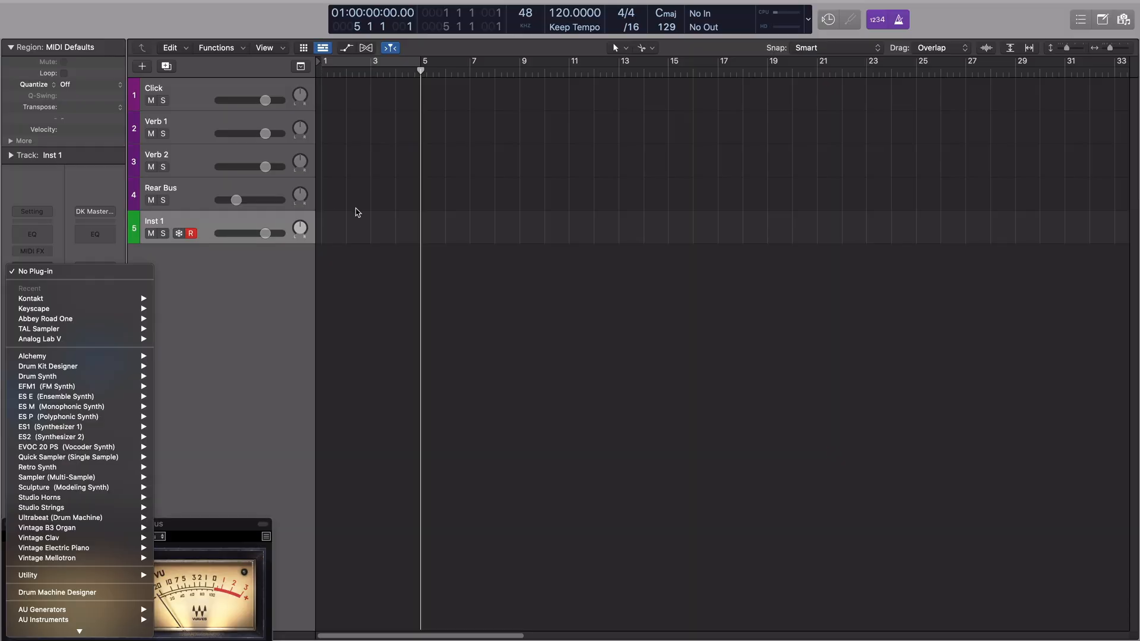
Step: Load Kontakt as a Multi-Output (16xStereo) instrument on the Inst 1 track
click(397, 199)
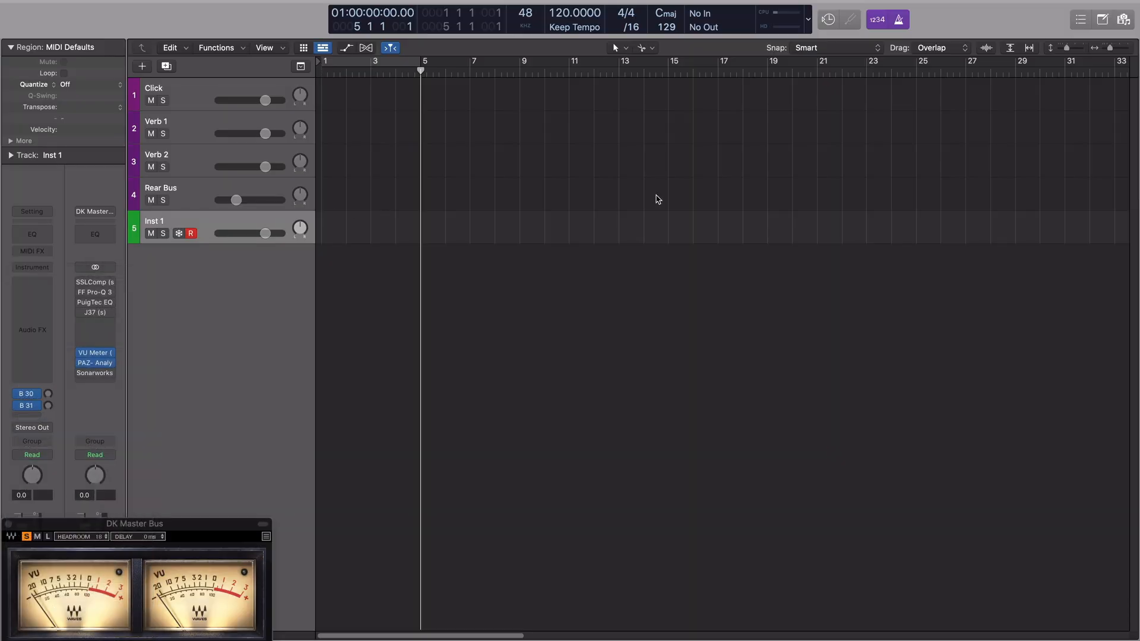
click(47, 268)
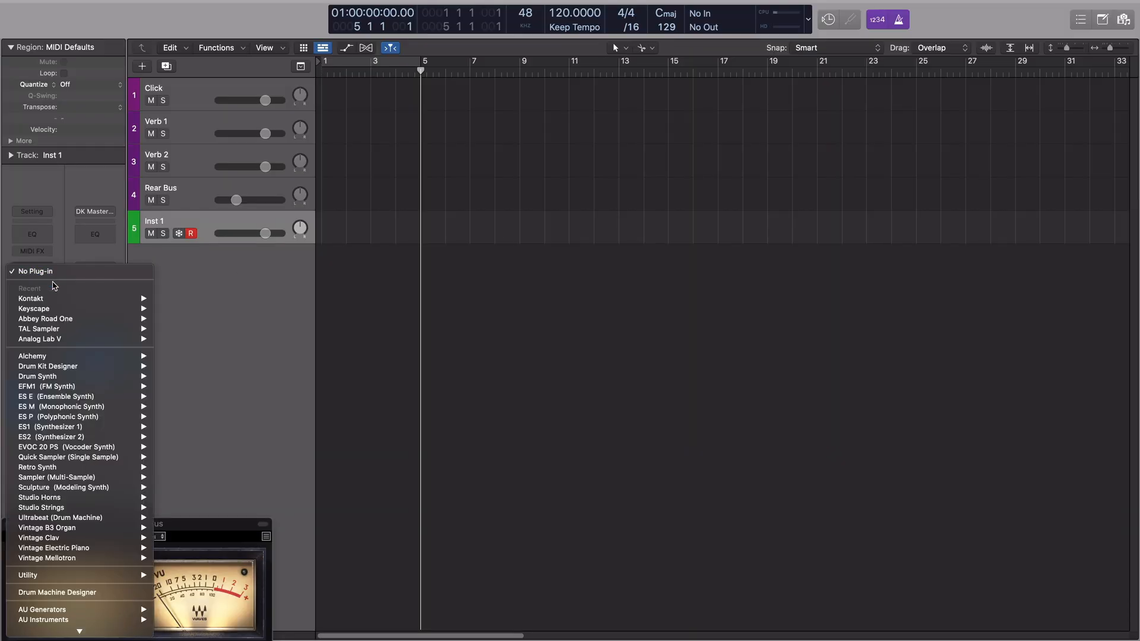
mouse_move(60, 304)
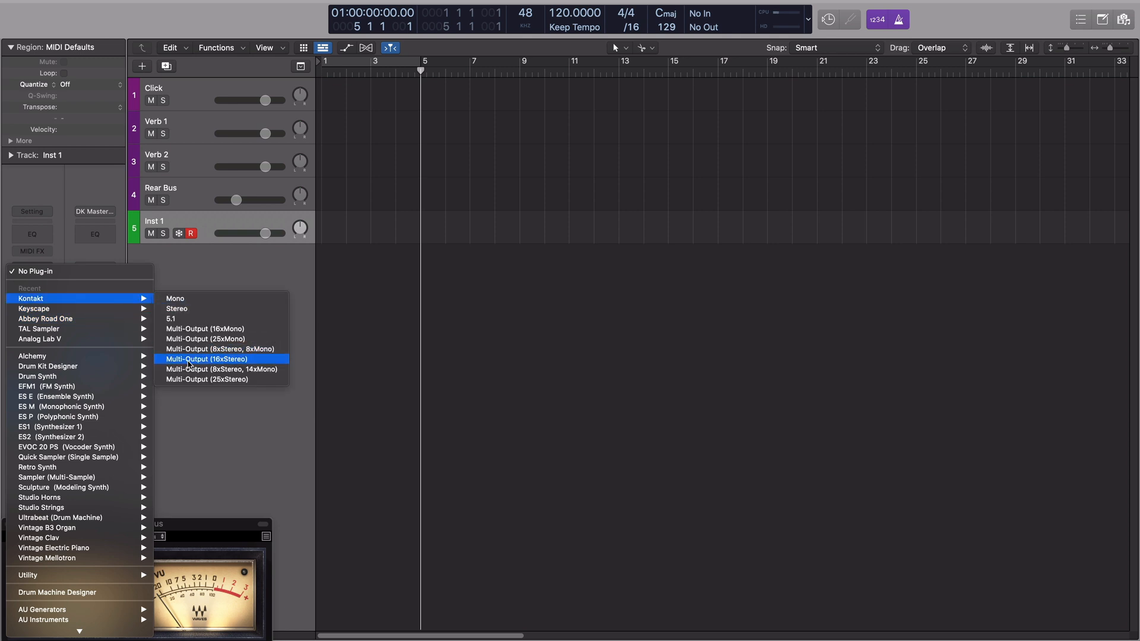
click(262, 359)
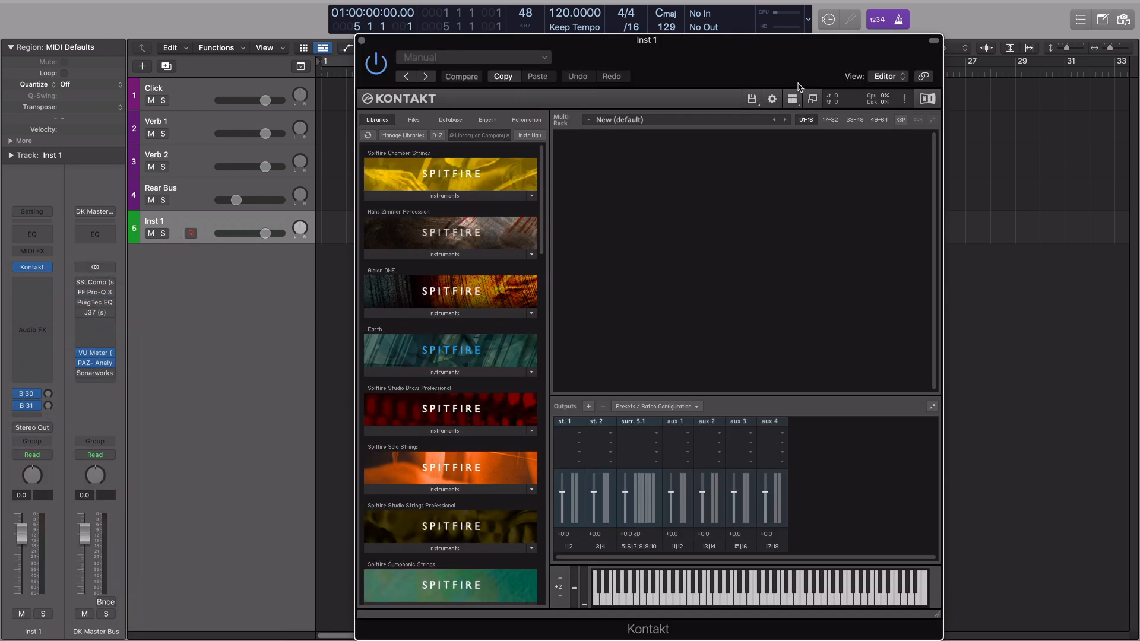
Step: Add five two-channel outputs to Kontakt's output section
click(792, 99)
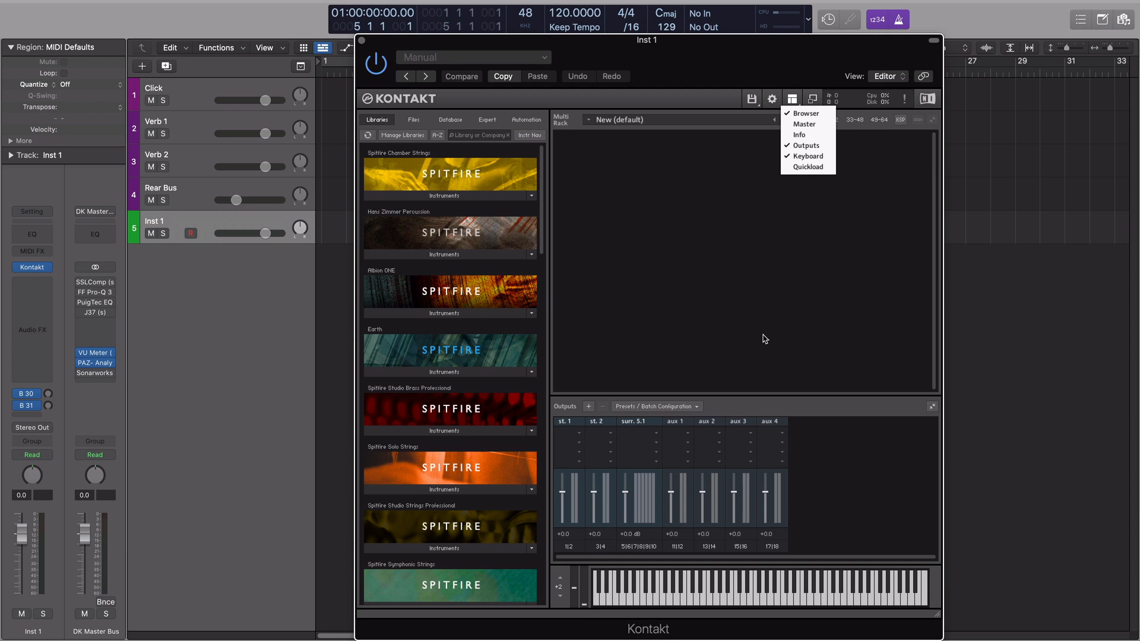
click(795, 310)
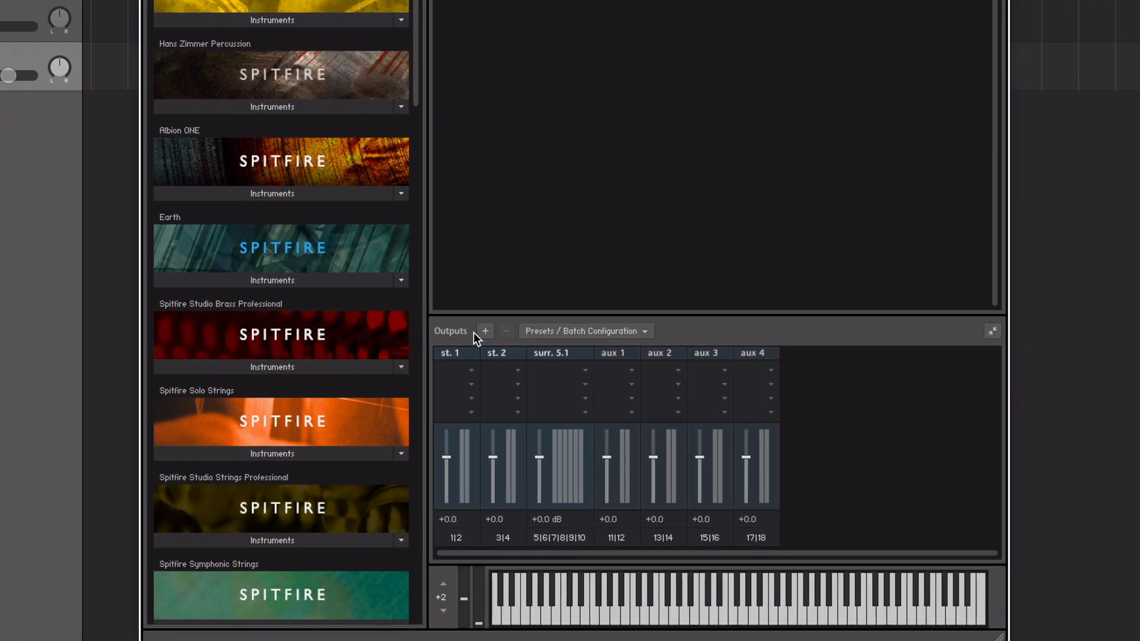
click(513, 352)
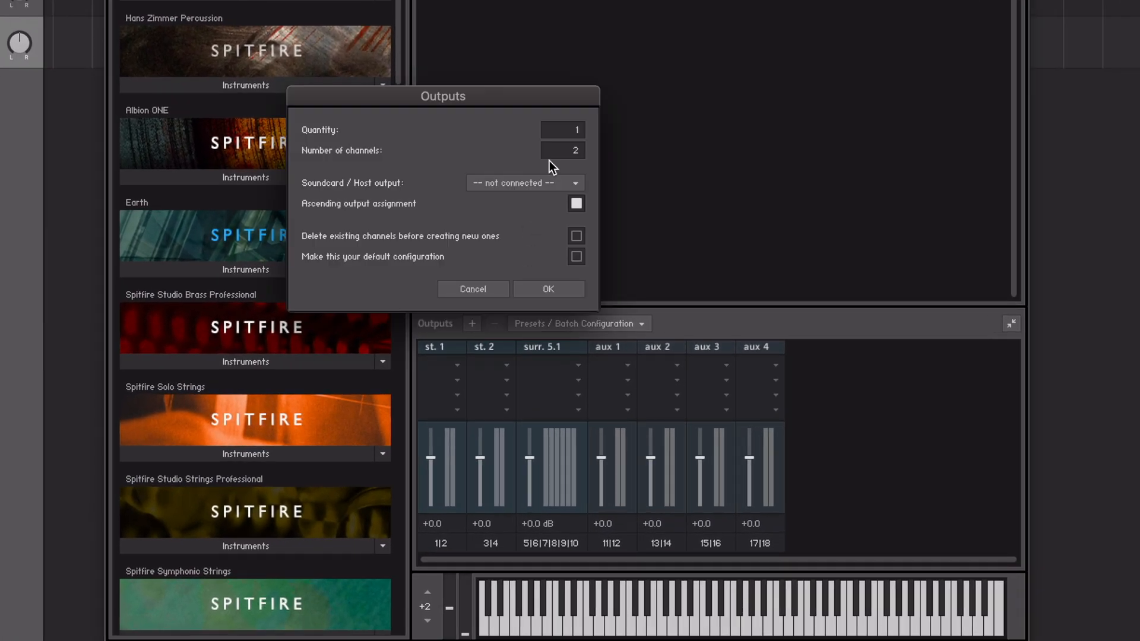
drag(575, 129, 579, 119)
click(562, 290)
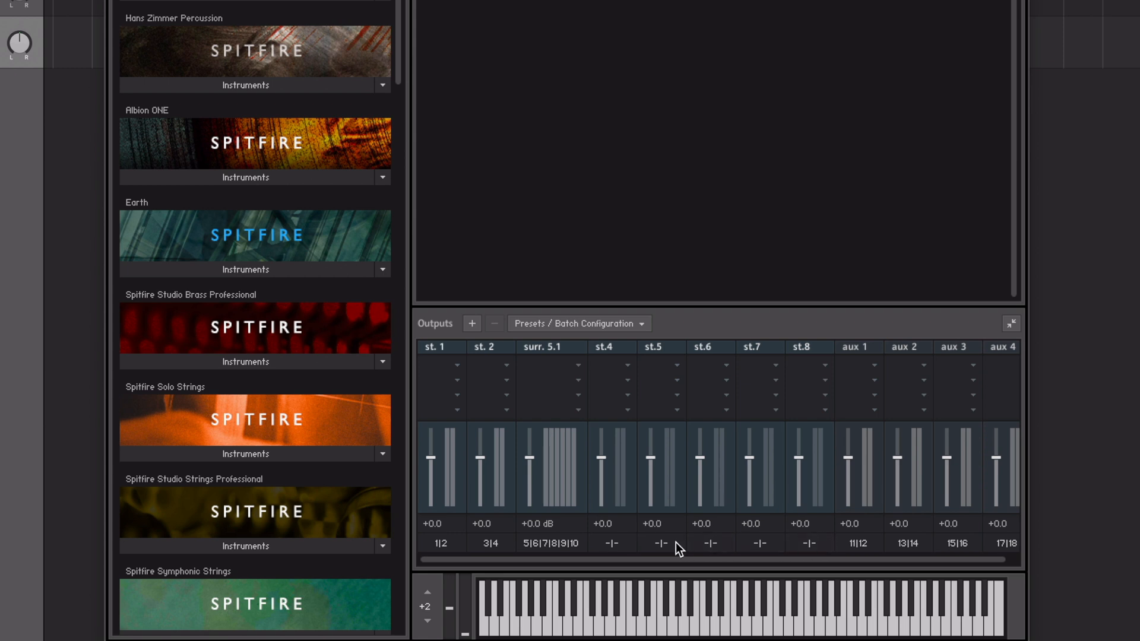
Step: Assign Kontakt output st.4 to the physical outs unassigned [1] and unassigned [2], and dismiss the resulting notice
click(604, 545)
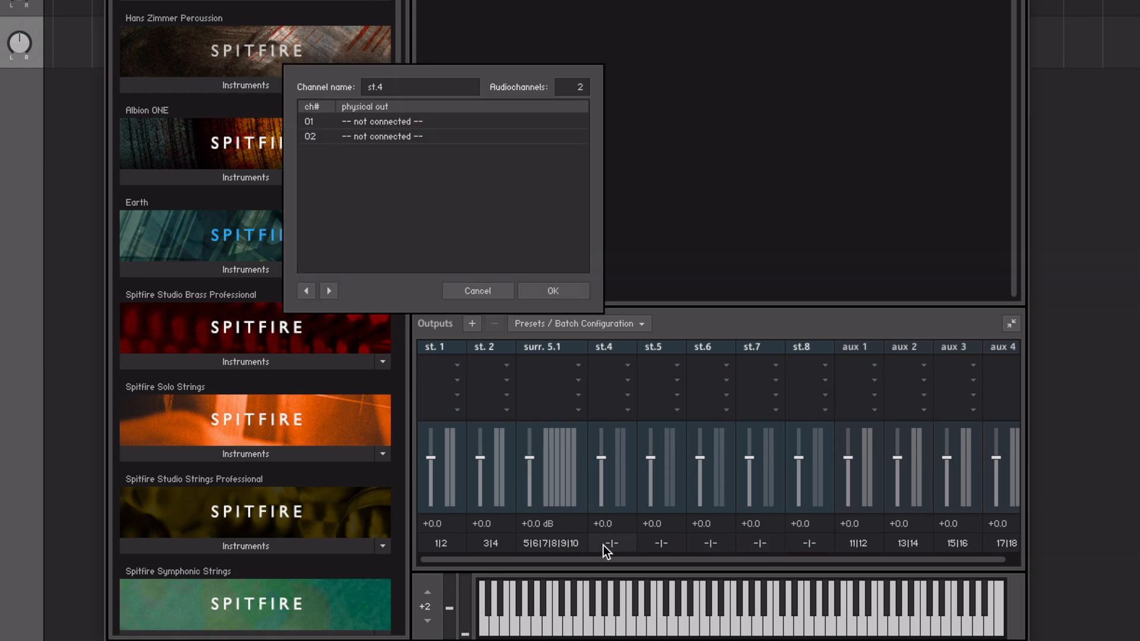
click(415, 123)
scroll(482, 219, down, 6)
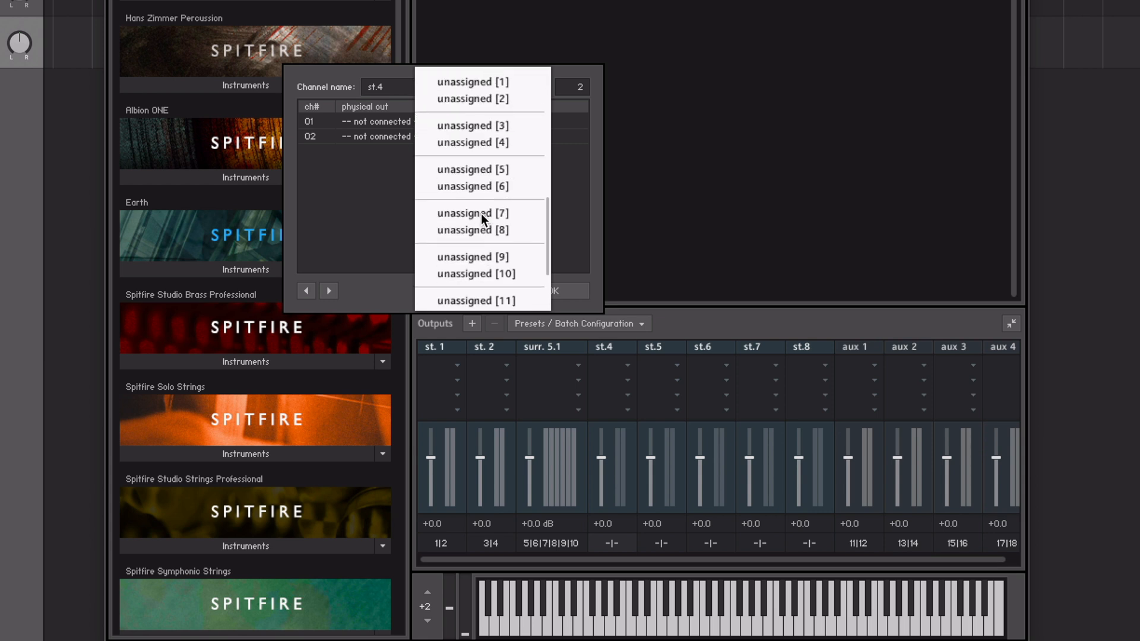
scroll(470, 127, up, 1)
click(466, 120)
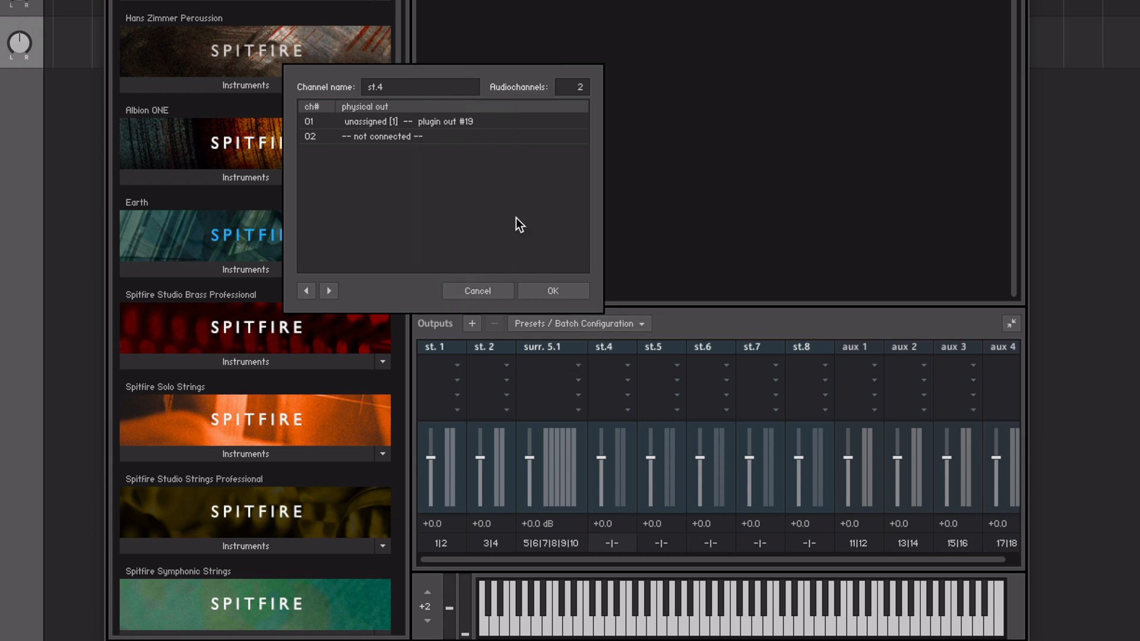
click(470, 135)
scroll(504, 247, down, 6)
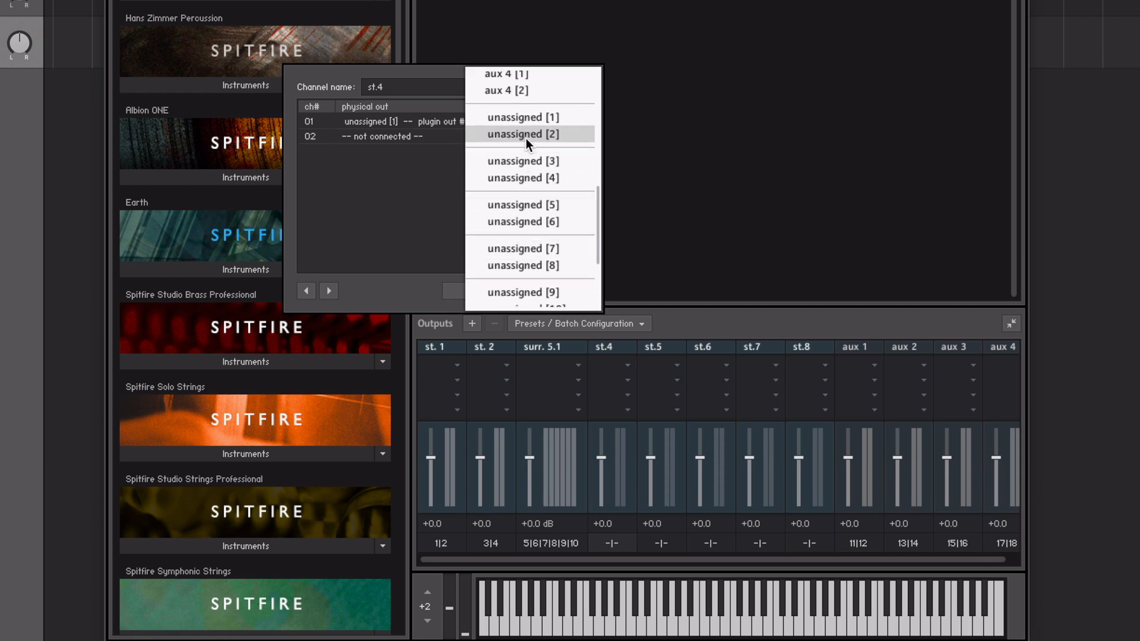
click(527, 140)
click(573, 290)
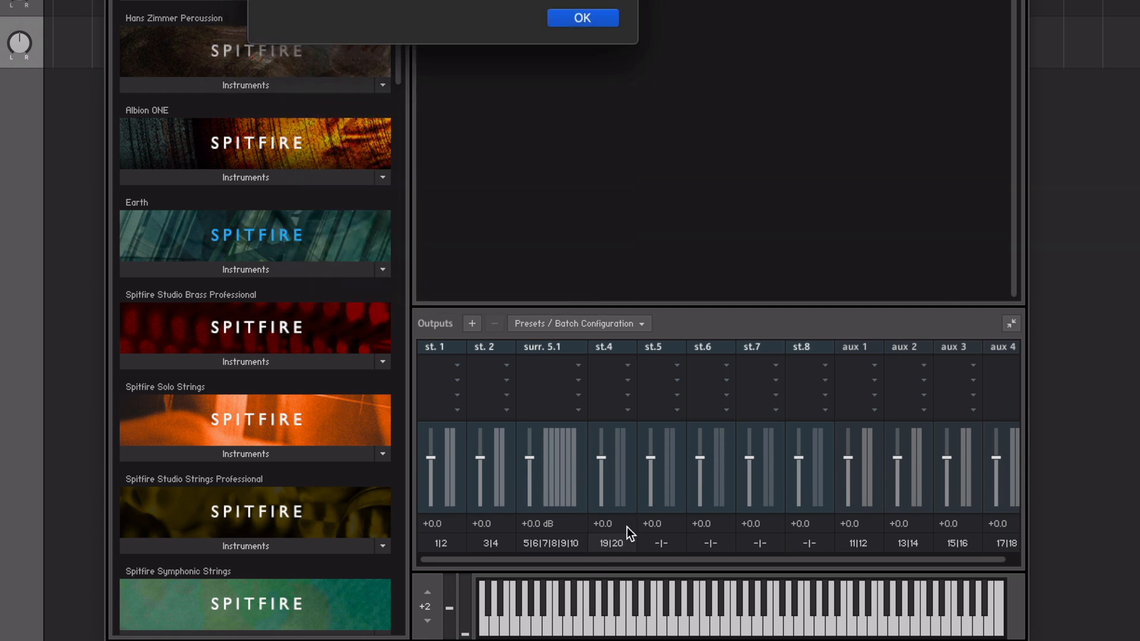
click(596, 23)
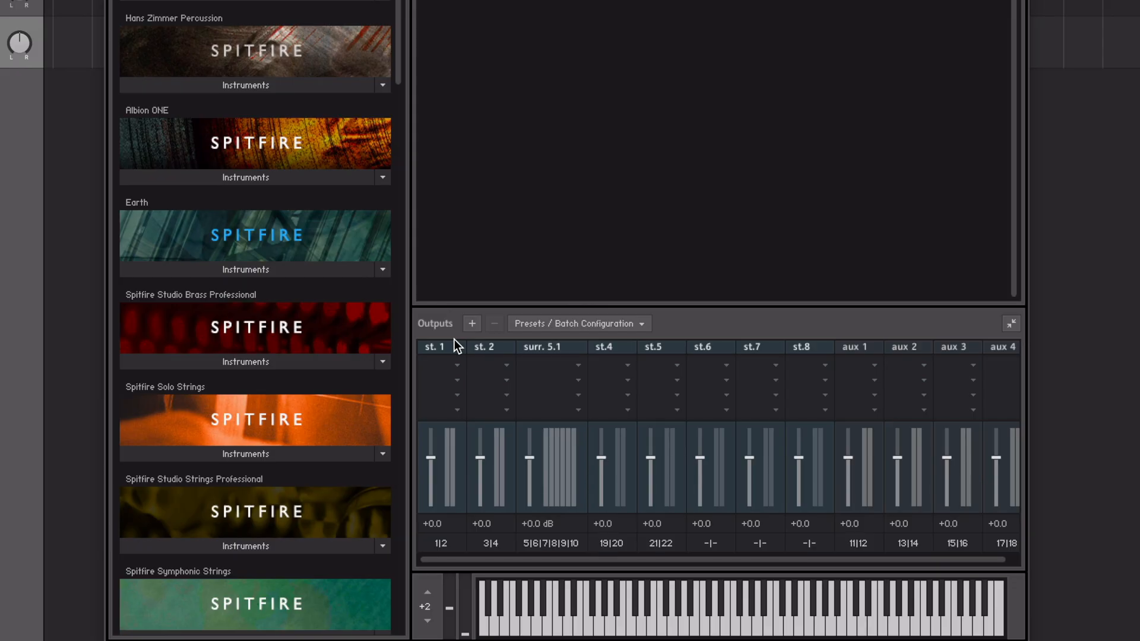
Step: Rename Kontakt outputs st. 1, st. 2, st.4 and st.5 as CloseR, Stereo, Gallery and Leader
double_click(437, 346)
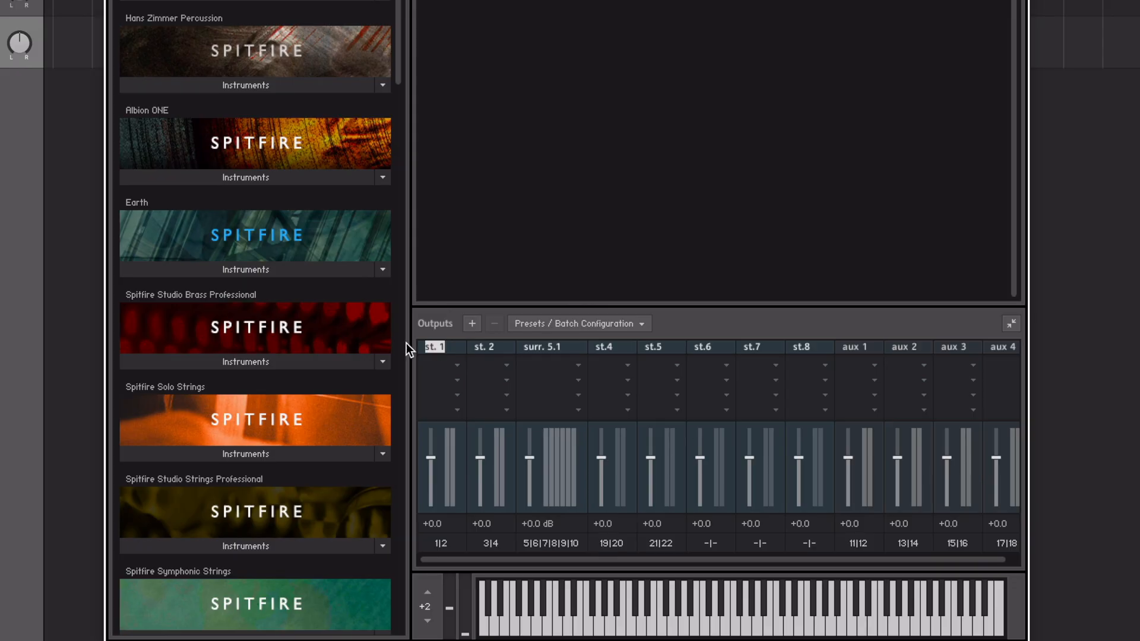
text(CloseR)
double_click(492, 347)
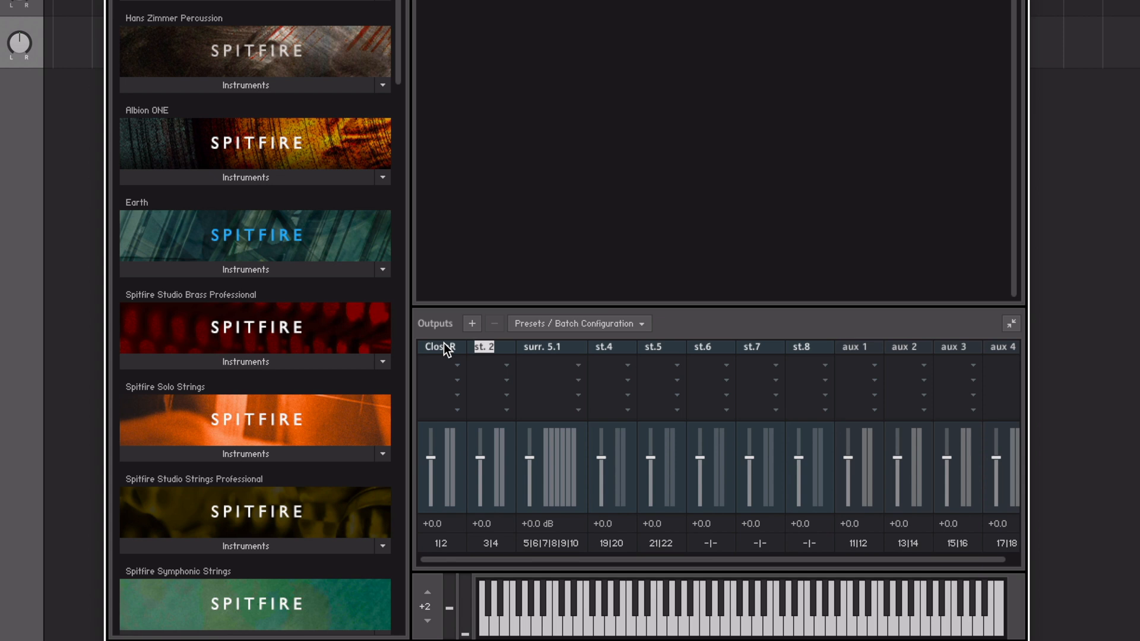
text(St)
text(Gallery)
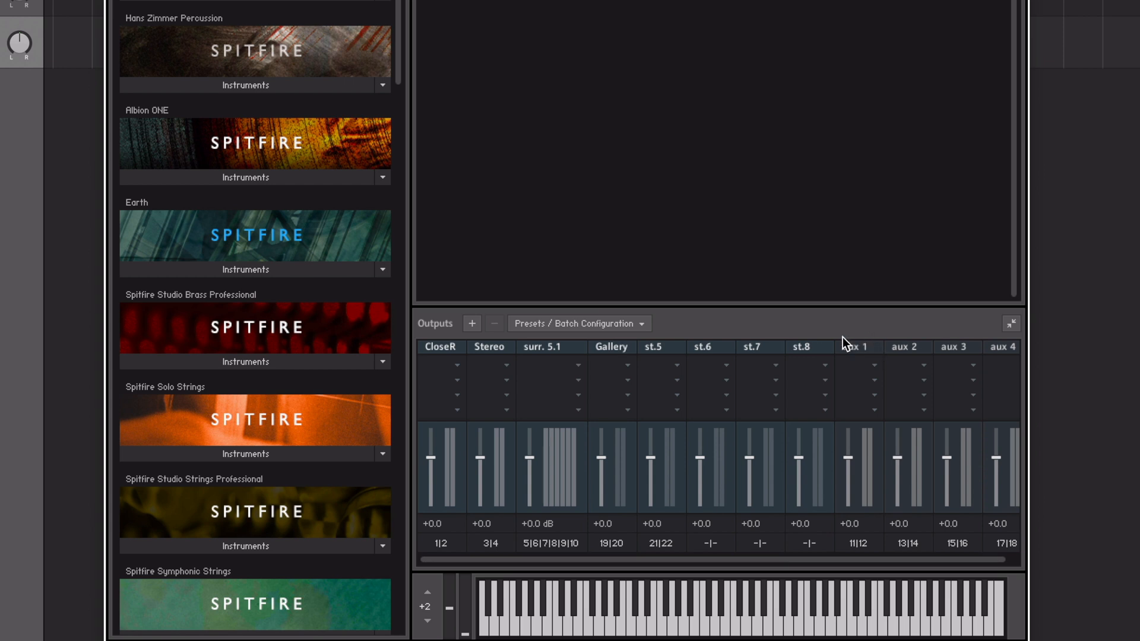
double_click(657, 347)
text(Leader)
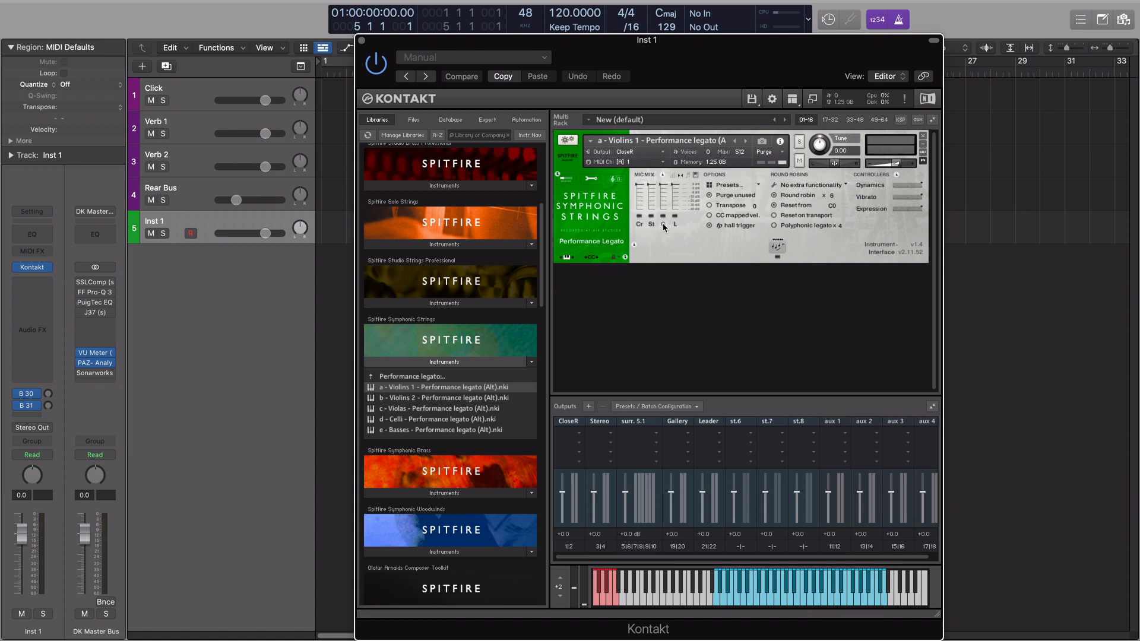
Step: Route the Violins 1 patch's Cr, St, G and L microphones to the CloseR, Stereo, Gallery and Leader outputs respectively
click(641, 227)
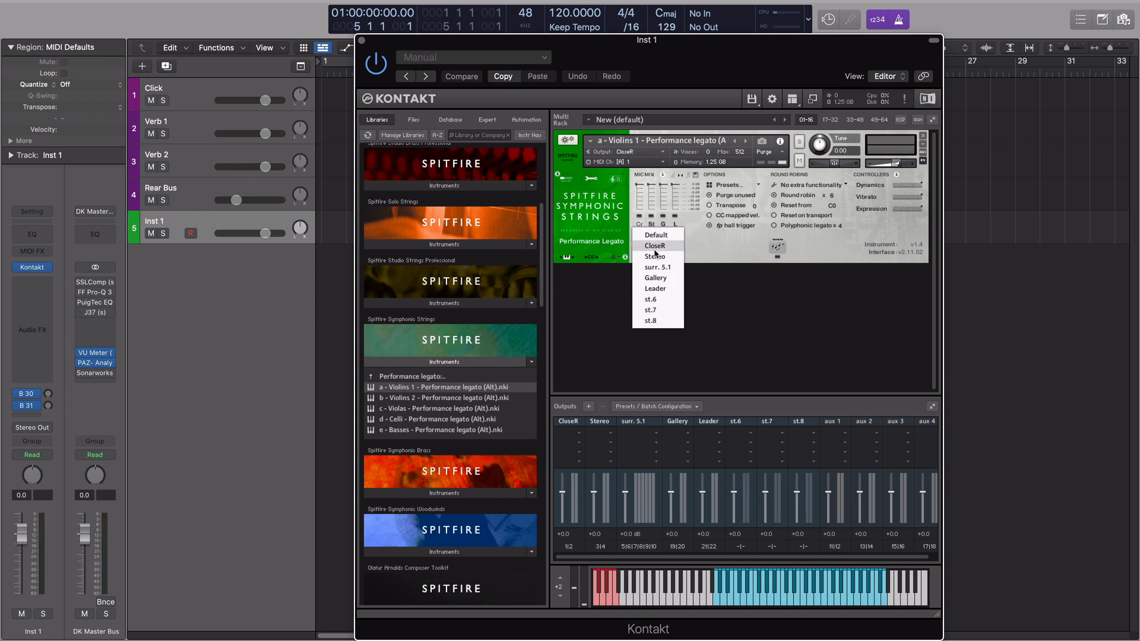
click(651, 248)
click(651, 227)
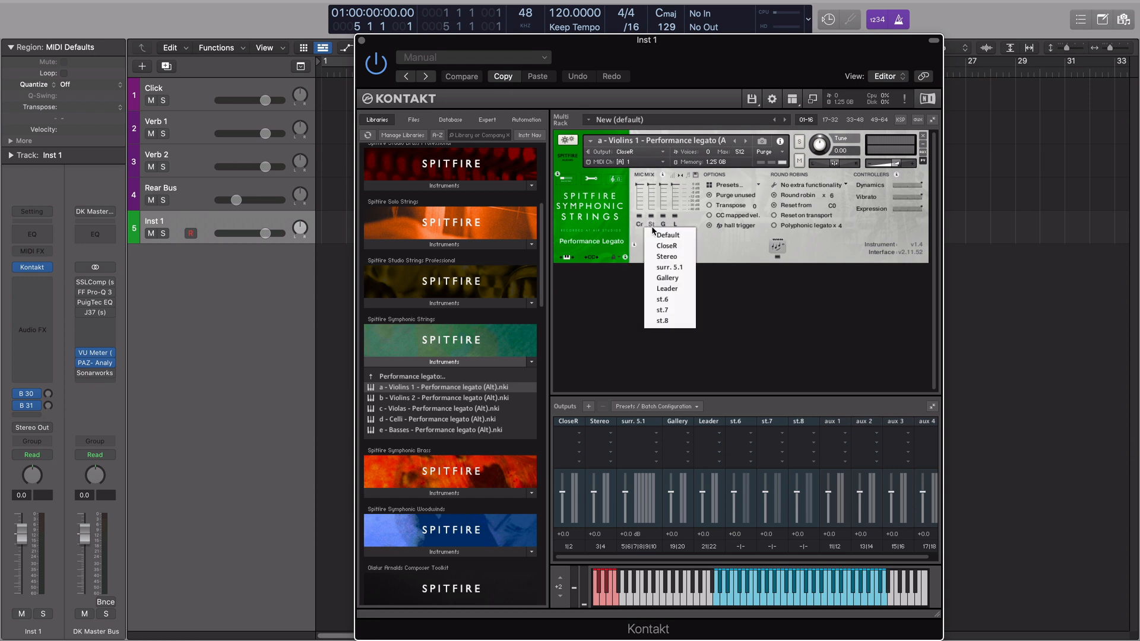
click(661, 256)
click(662, 225)
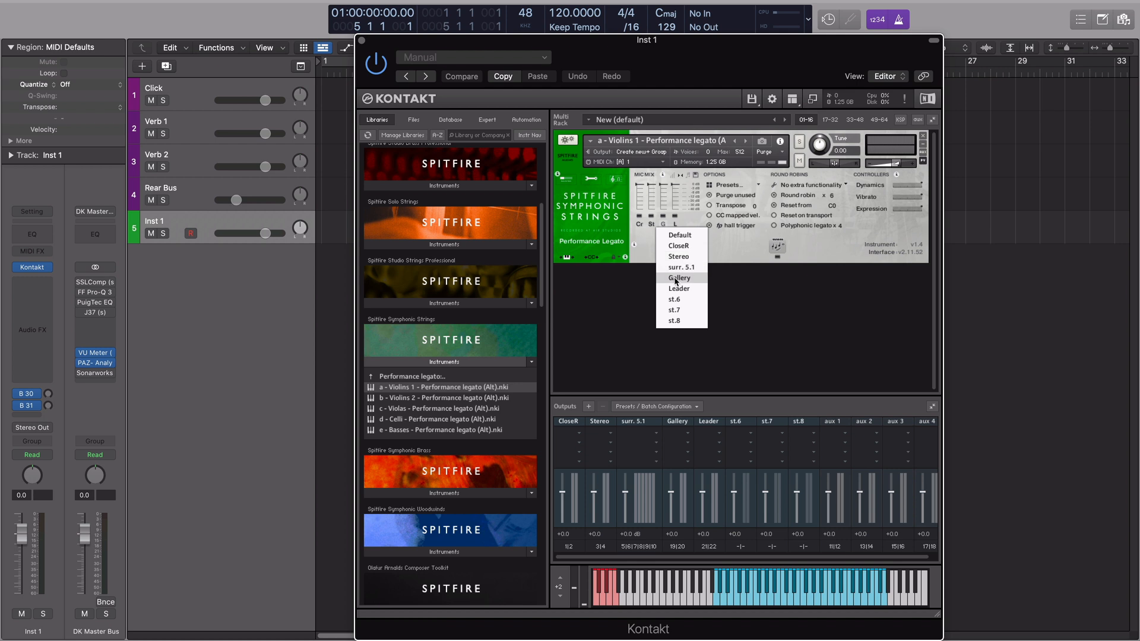
click(676, 278)
click(674, 225)
click(690, 289)
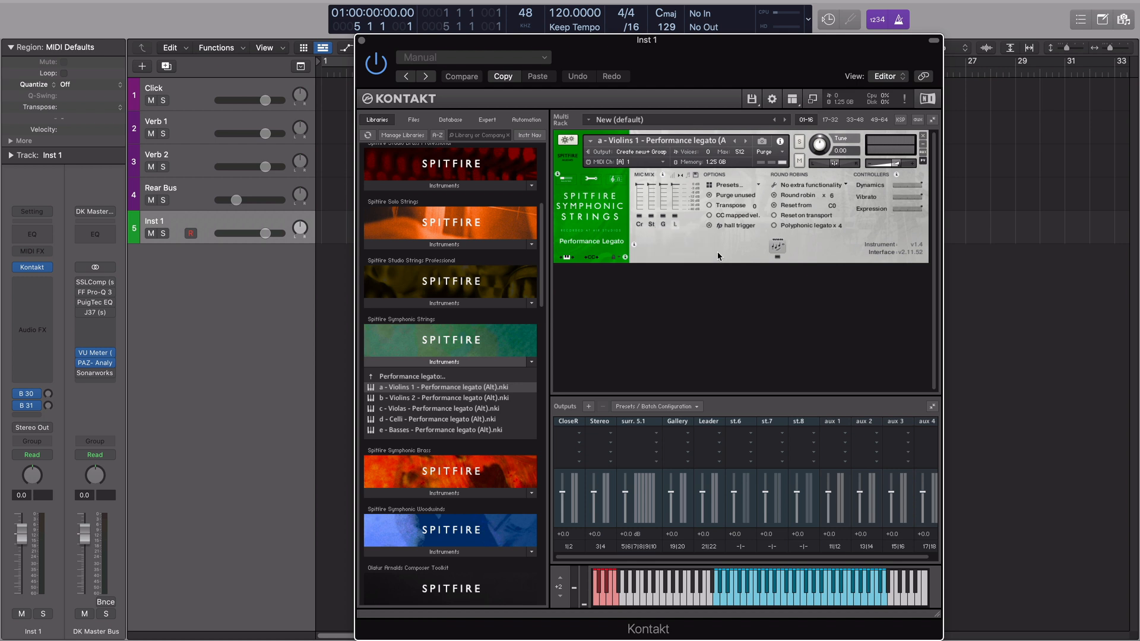
Step: Move the Kontakt window out of the way, then show the mixer and enlarge it to reveal the full channel strips
drag(684, 41, 786, 44)
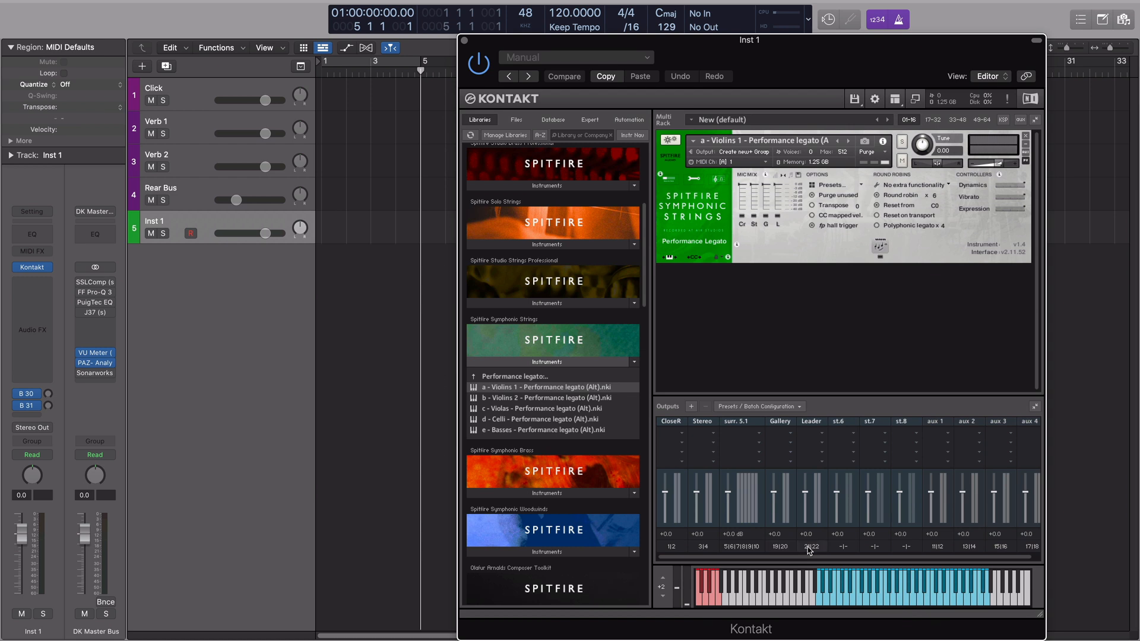
drag(500, 42, 1139, 112)
key(x)
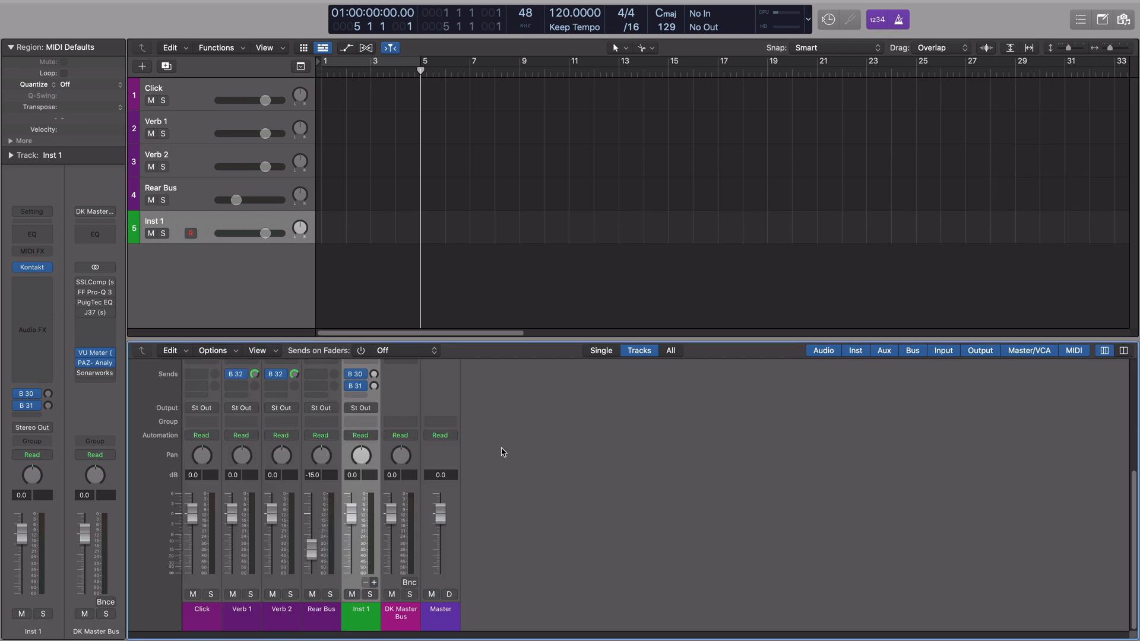
drag(374, 338, 373, 161)
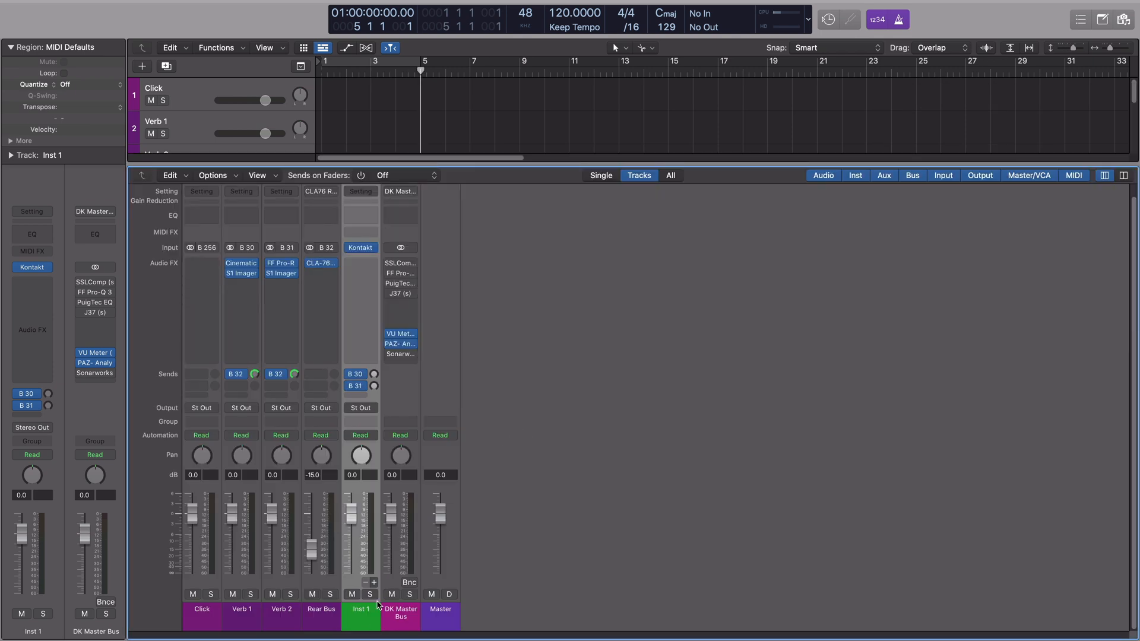
Step: Add three aux channel strips for the extra Kontakt outputs of Inst 1
click(374, 582)
click(374, 582)
click(374, 582)
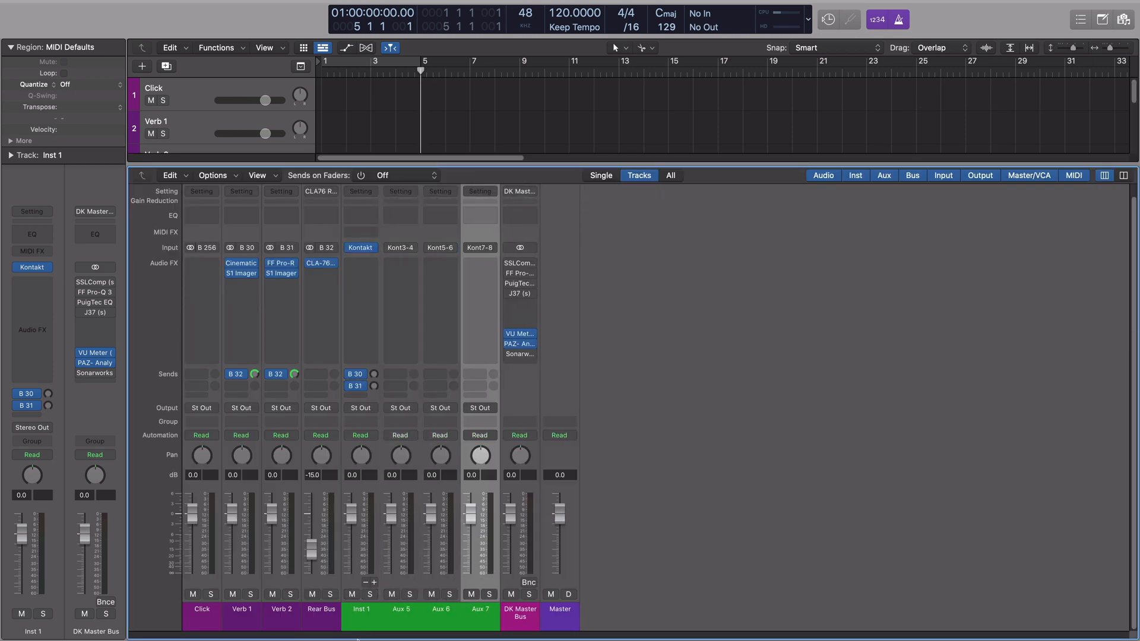
Step: Rename the Aux 5 channel strip as Stereo and the Inst 1 strip as CloseR
mouse_move(374, 249)
click(408, 249)
click(409, 246)
double_click(395, 609)
text(Sre)
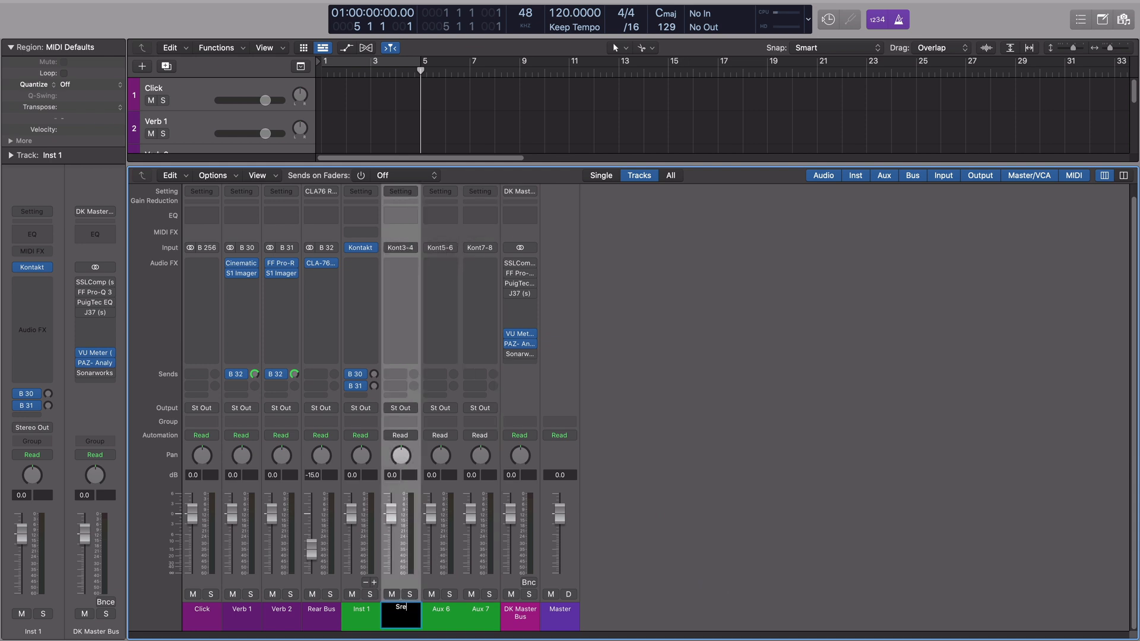
key(Return)
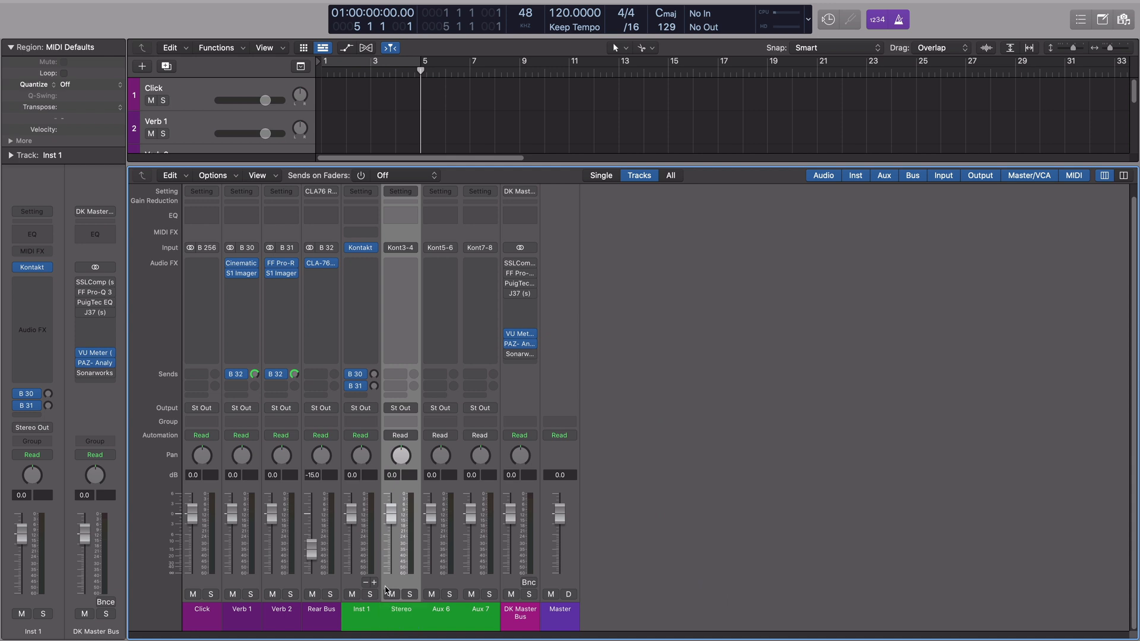
double_click(361, 609)
text(CloseR)
key(Return)
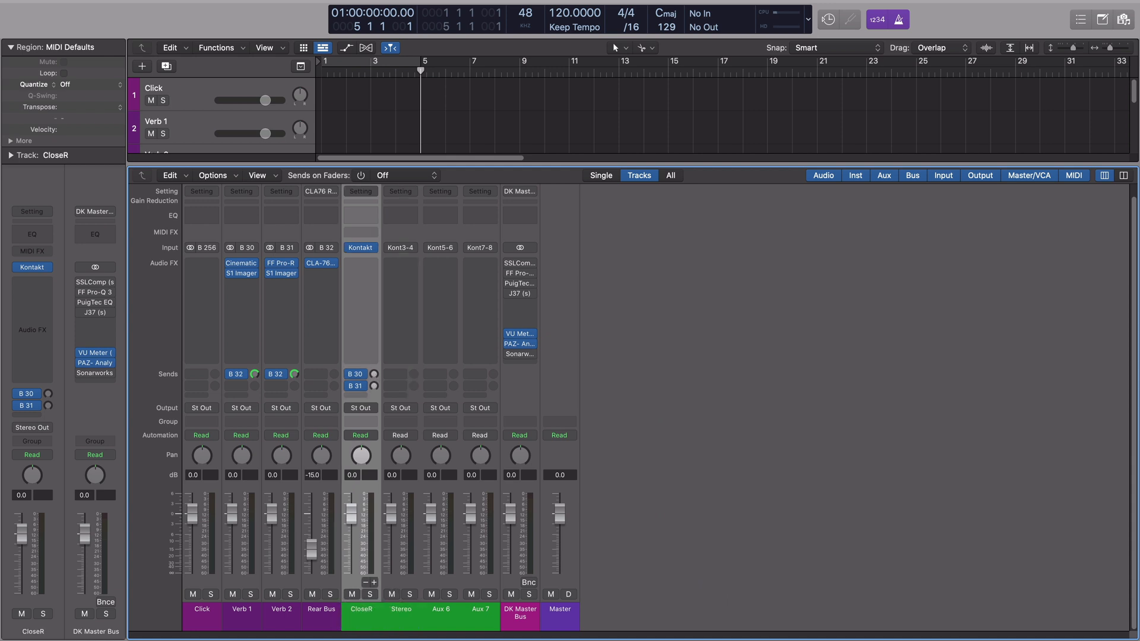
Step: Rename the Aux 6 channel strip as Gallery and set its input to Inst 1's Ko19-20 output
double_click(441, 610)
text(G)
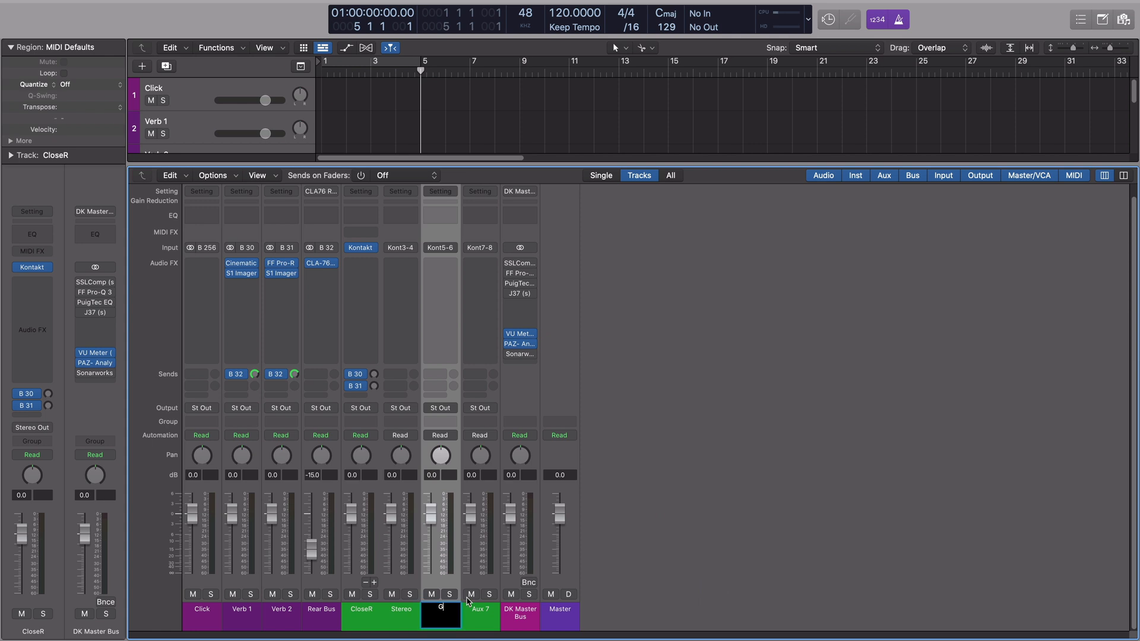
text(allery)
key(Return)
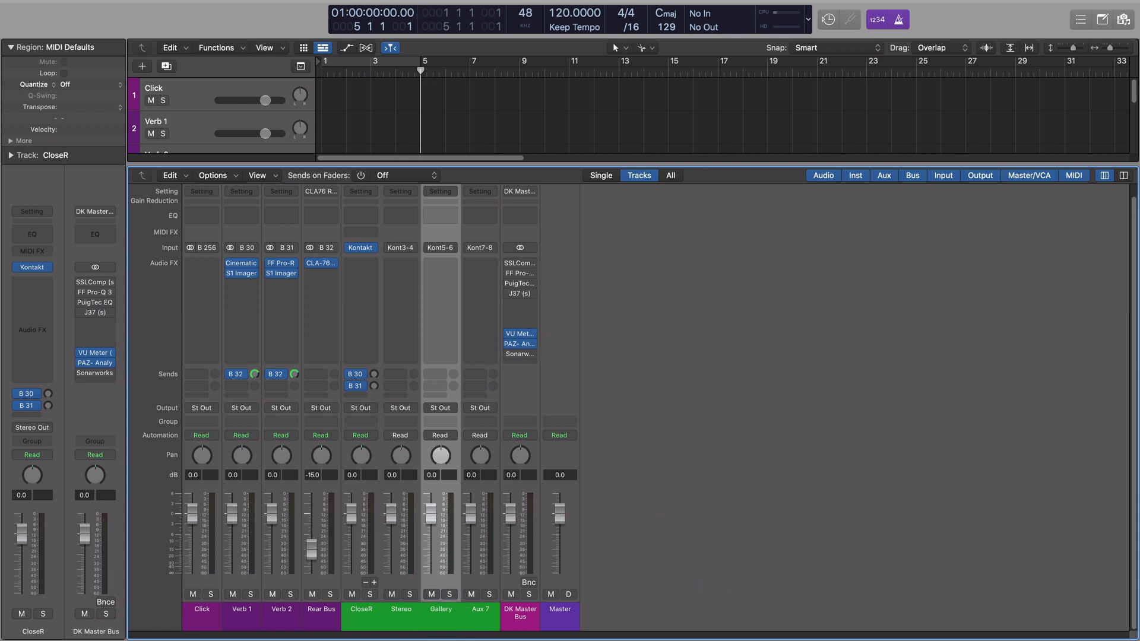
click(446, 247)
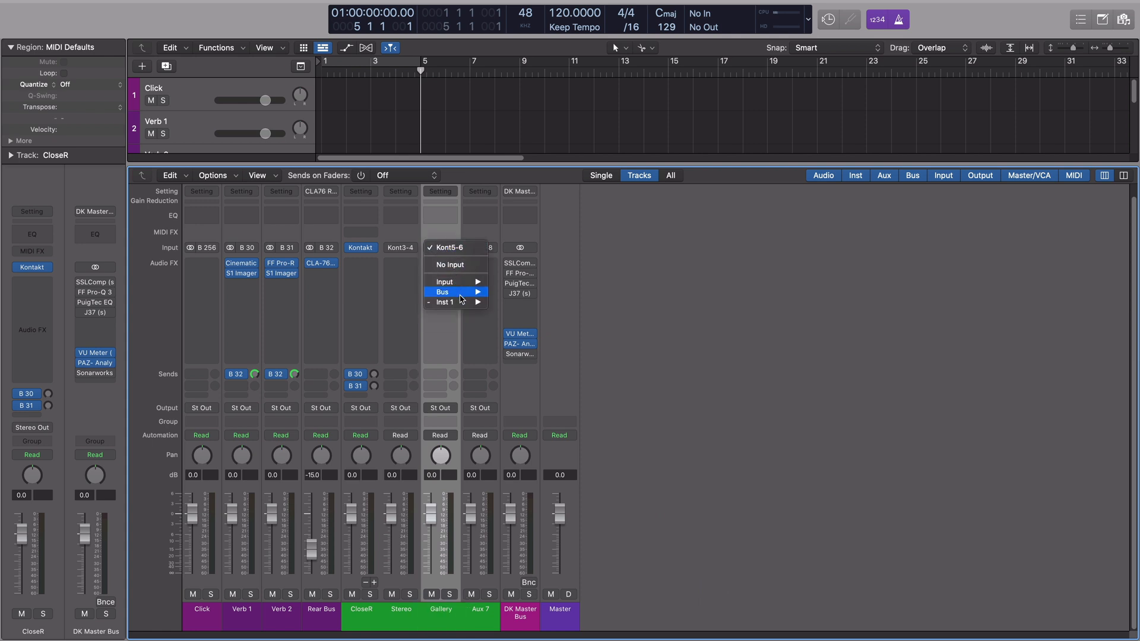
mouse_move(464, 304)
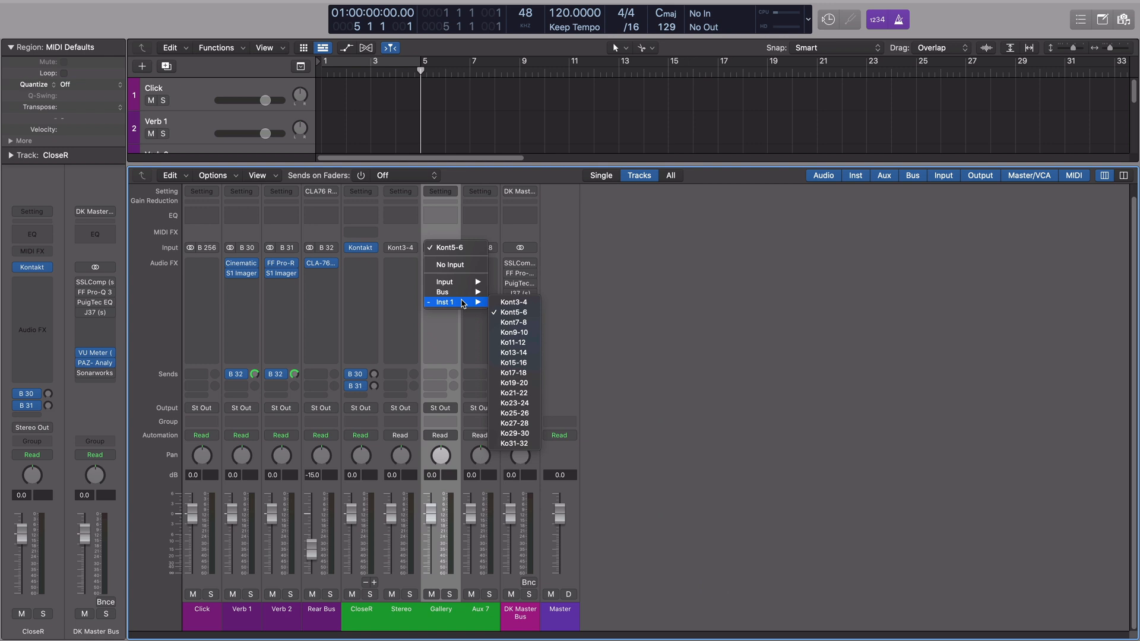
click(514, 382)
Step: Rename the Aux 7 channel strip as Leader and set its input to Inst 1's Ko21-22 output
double_click(480, 608)
text(Le)
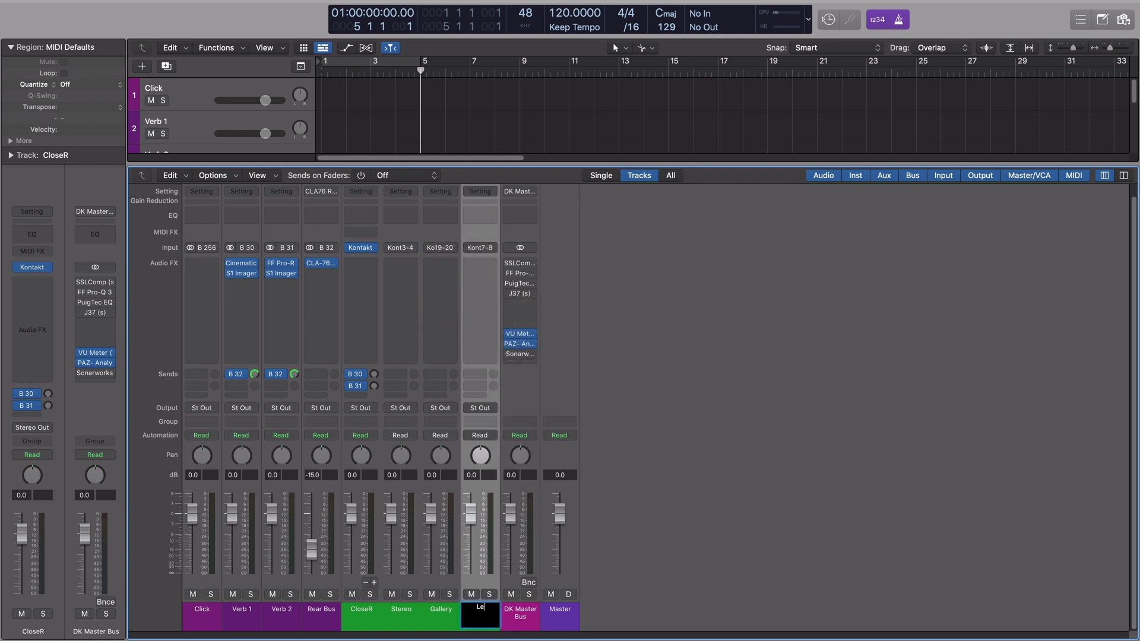
text(ader)
key(Return)
click(485, 246)
mouse_move(490, 301)
click(567, 394)
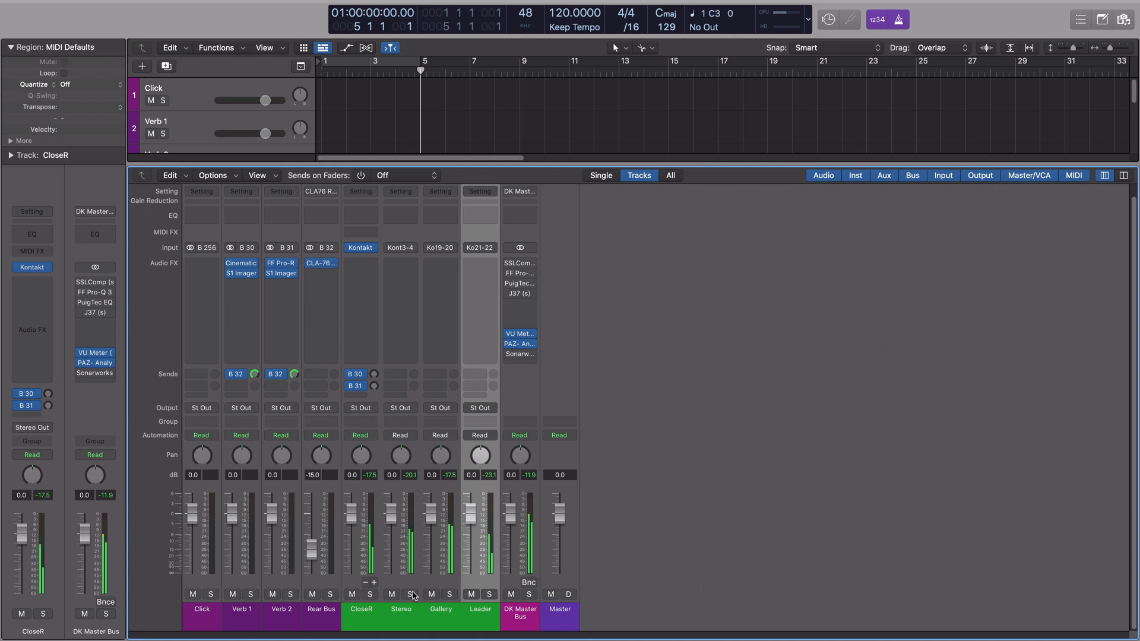
Step: Solo the CloseR, Stereo, Gallery and Leader channels one after another to audition each microphone signal, leaving no solo active
click(370, 595)
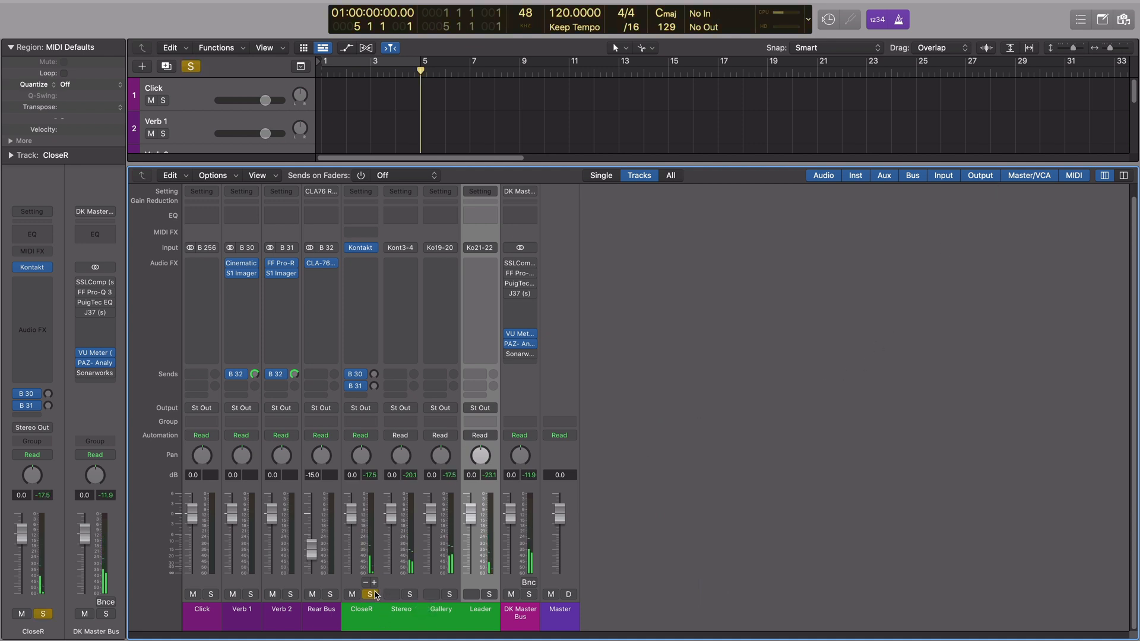
click(373, 595)
click(411, 595)
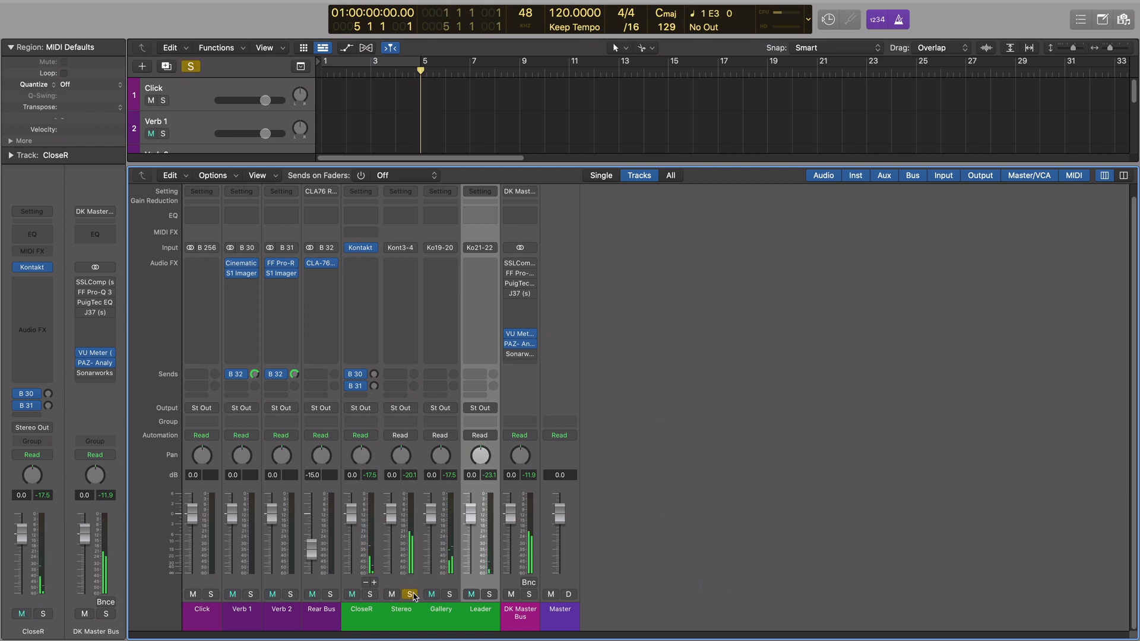
click(411, 595)
click(449, 595)
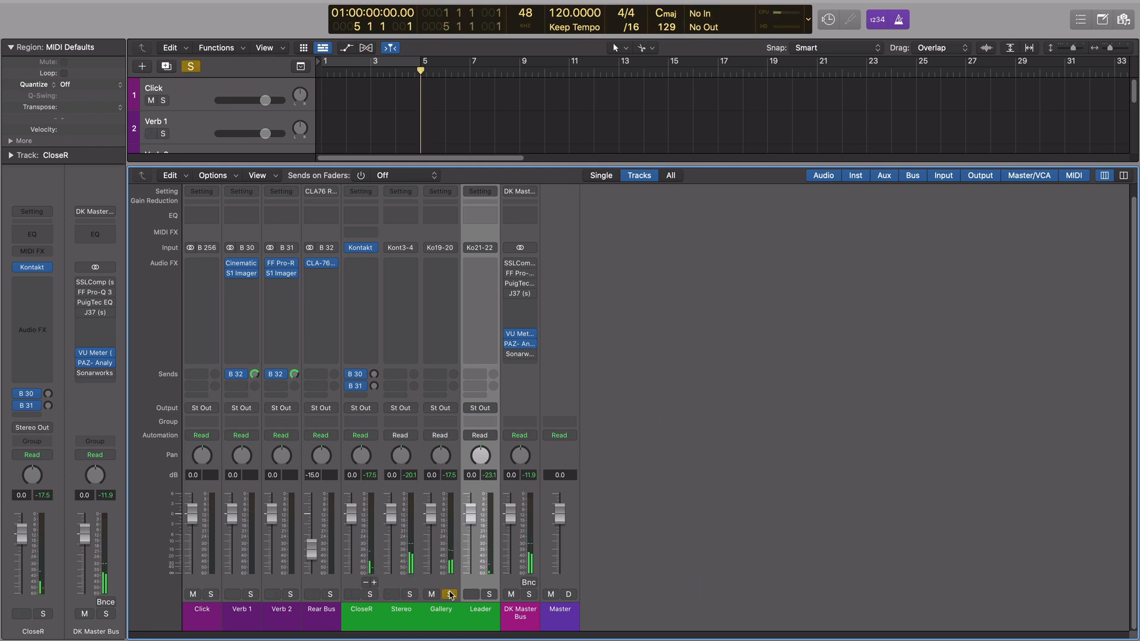
click(488, 595)
click(450, 595)
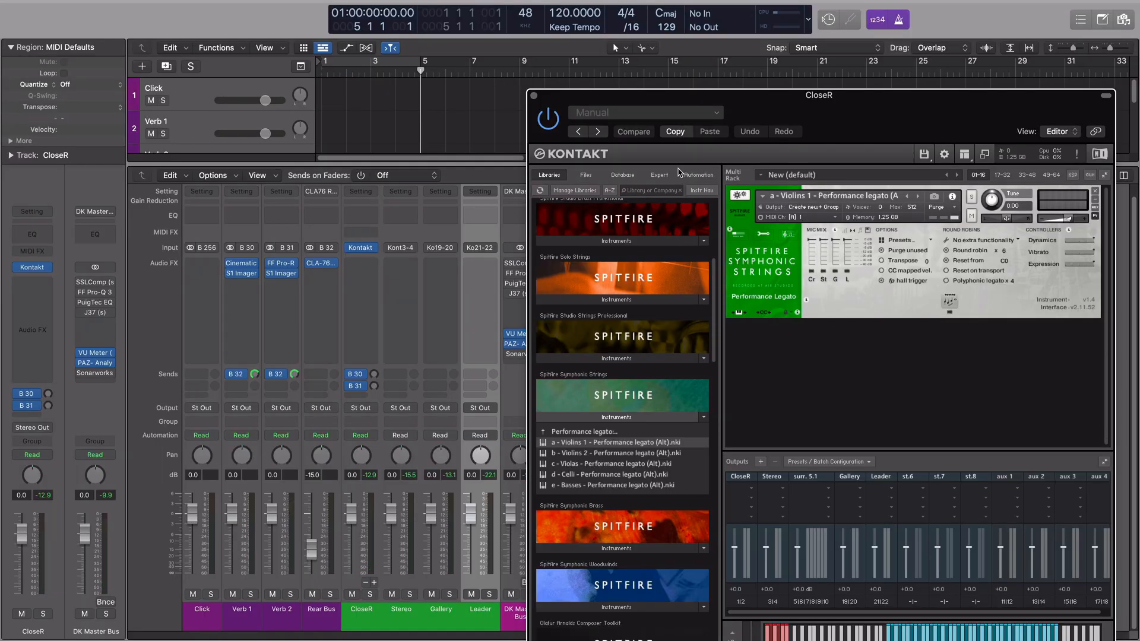
Step: Close the Kontakt window and pull the CloseR, Gallery and Leader faders fully down
click(533, 96)
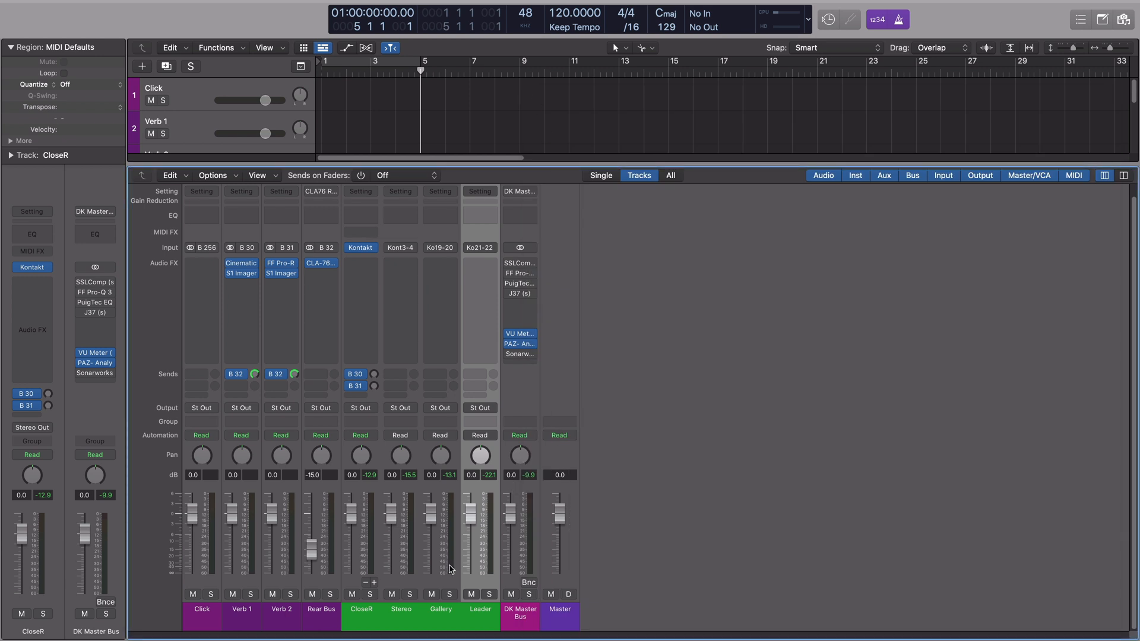
drag(356, 514, 356, 573)
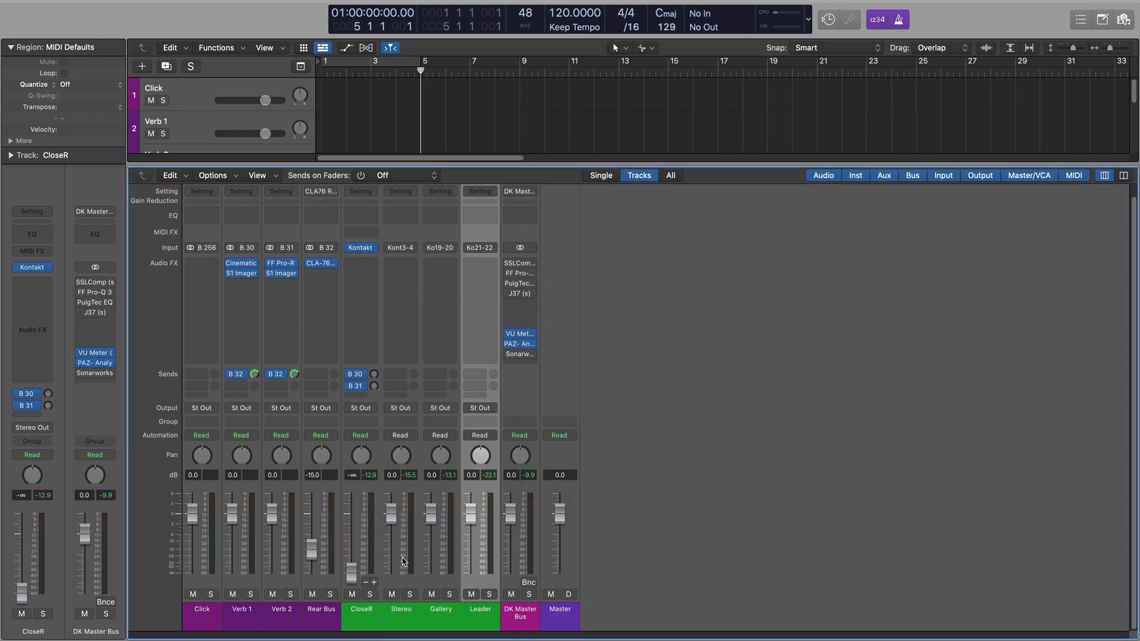
drag(424, 504, 449, 636)
drag(472, 522, 472, 632)
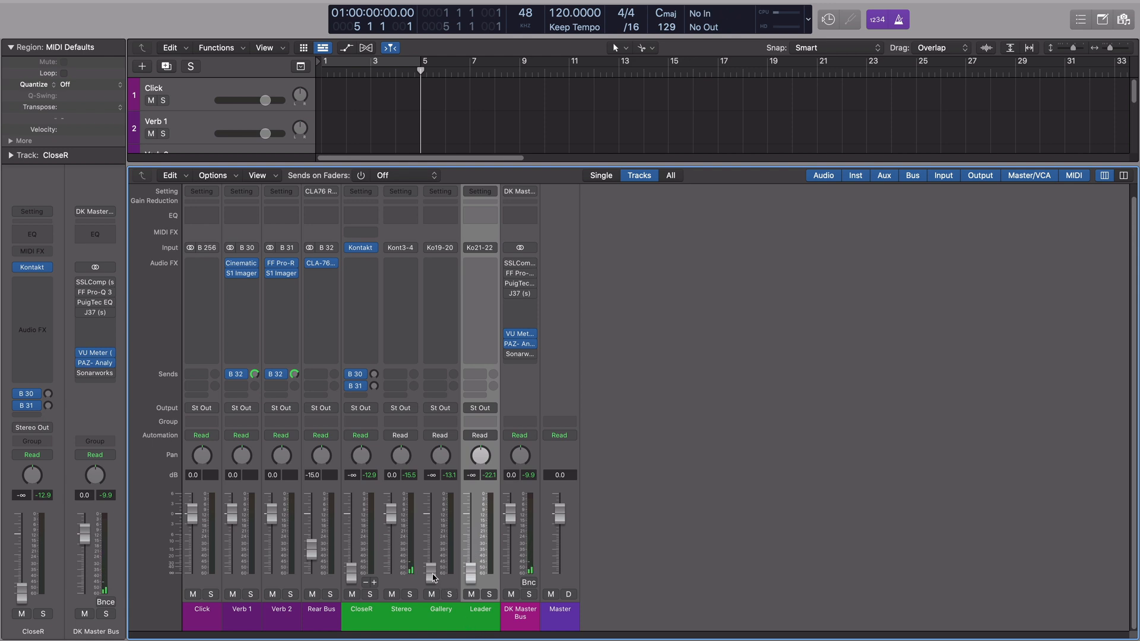
Step: Rebalance the microphone levels by setting Gallery to -3.6 dB, Leader to -0.1 dB and CloseR to -12.4 dB
drag(432, 576, 431, 525)
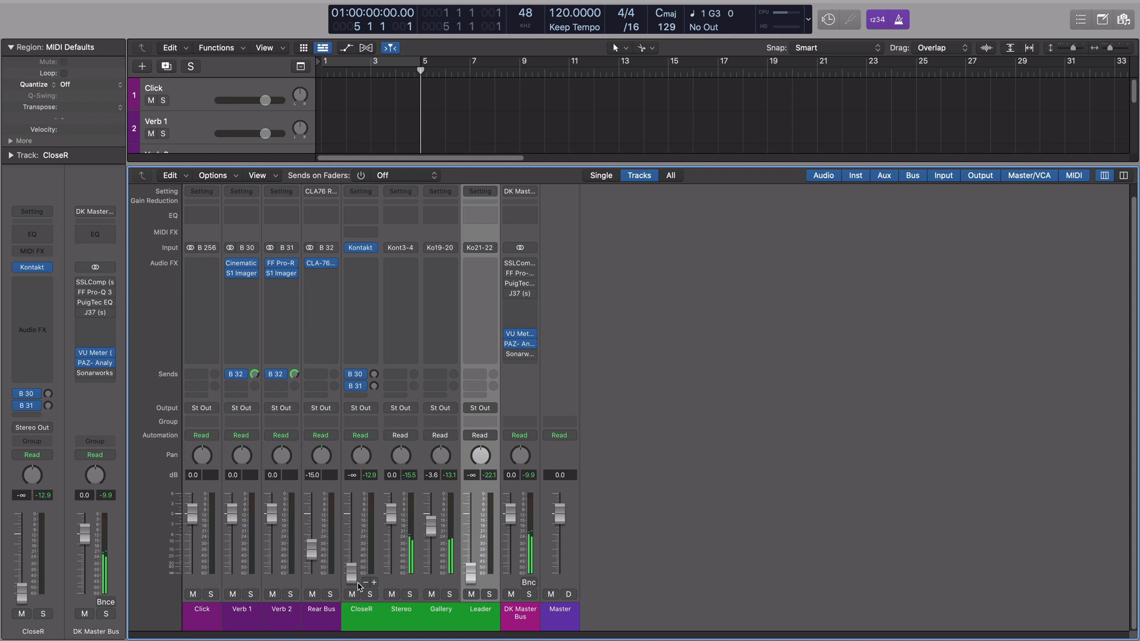
drag(473, 579, 470, 514)
drag(356, 581, 356, 544)
drag(352, 534, 351, 545)
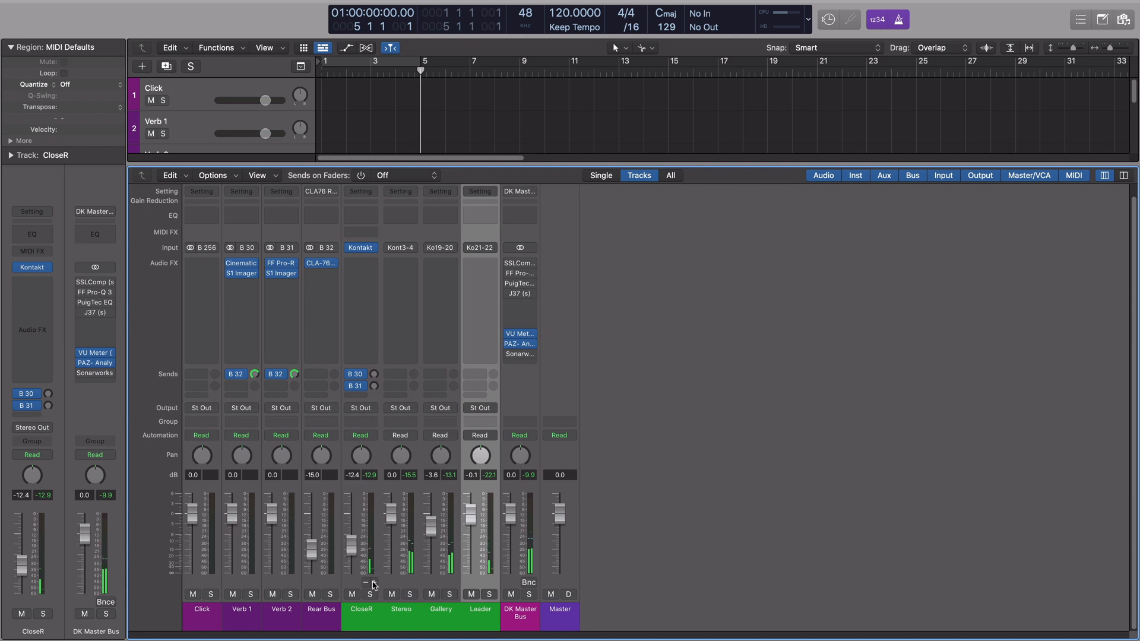
Step: Route the outputs of the CloseR, Stereo and Gallery channels to Bus 1, Bus 2 and Bus 3 respectively
click(403, 412)
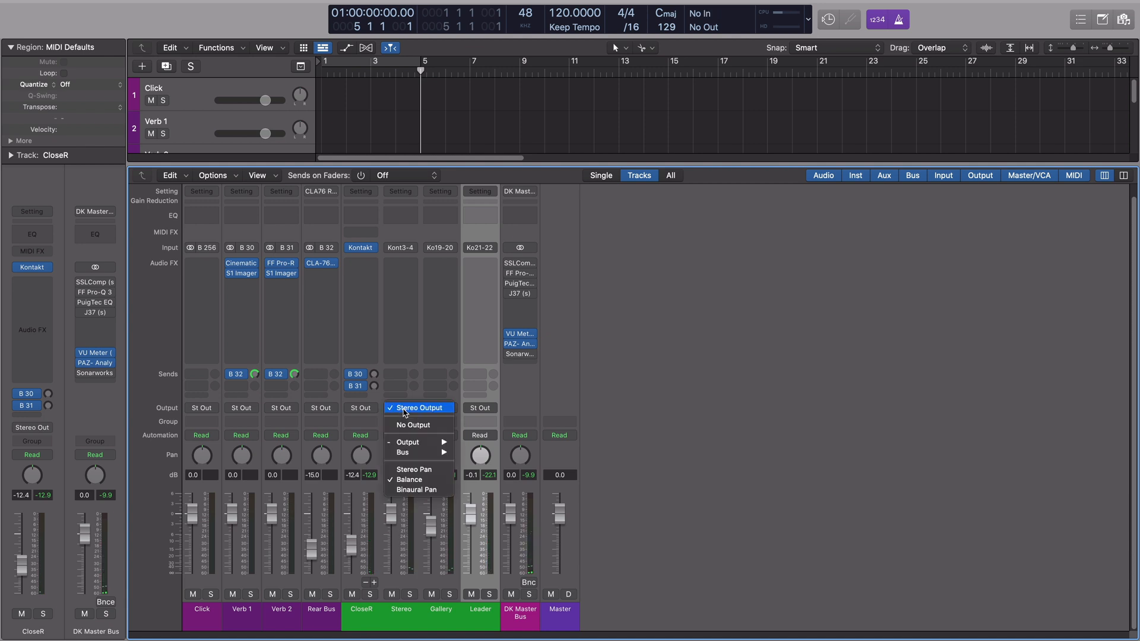
click(399, 409)
click(376, 410)
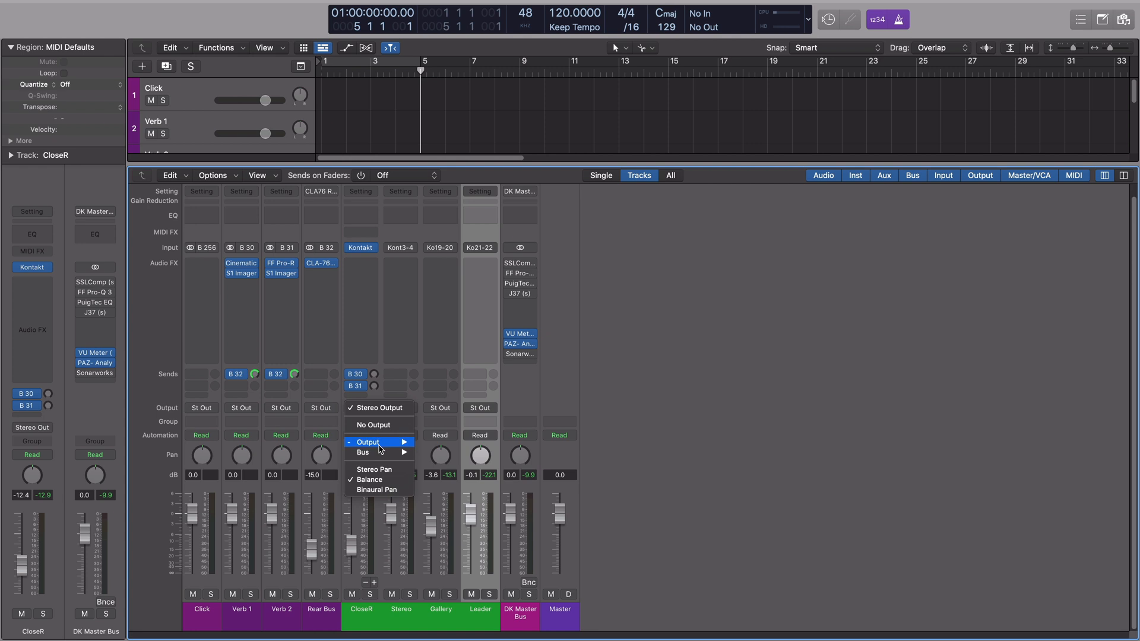
mouse_move(392, 452)
click(442, 240)
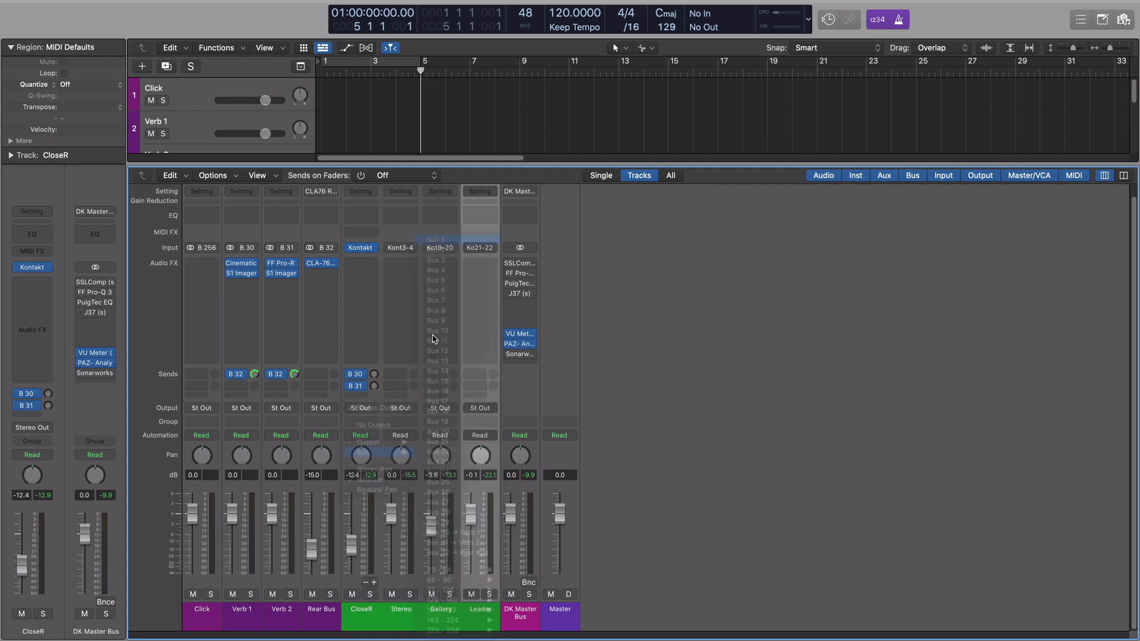
click(411, 408)
mouse_move(429, 453)
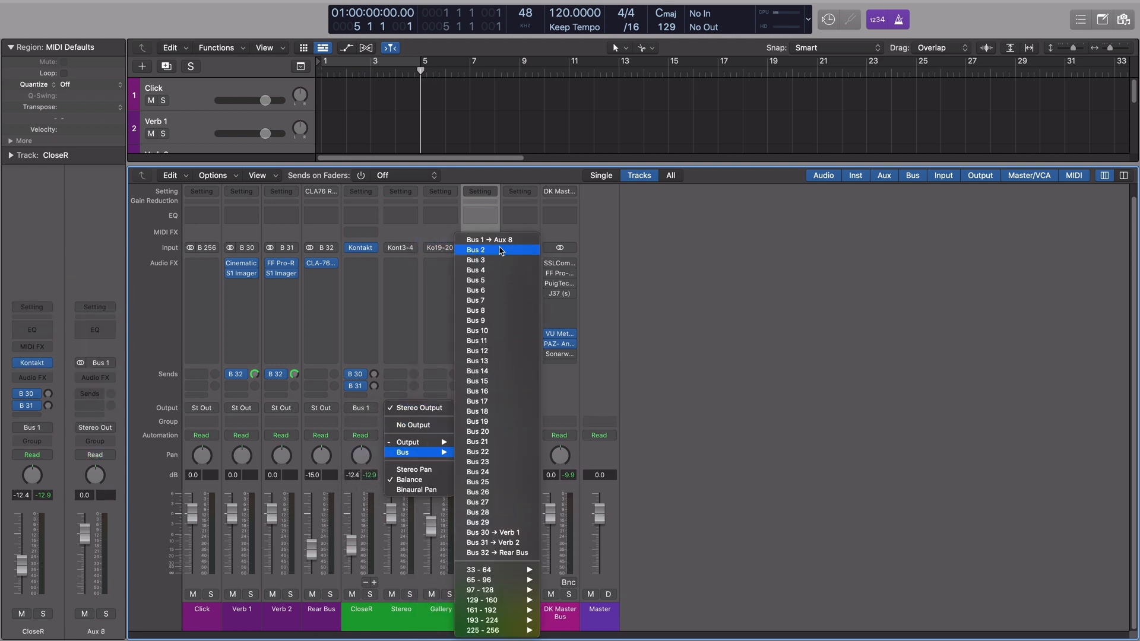
click(476, 250)
click(440, 408)
mouse_move(470, 457)
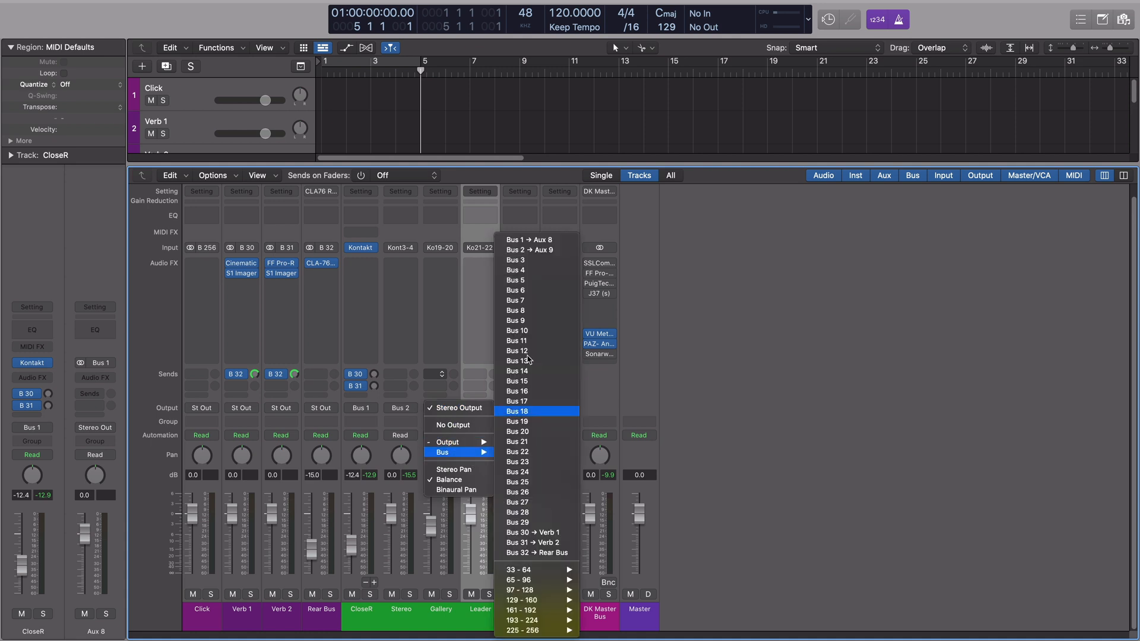
click(521, 259)
Step: Rename the bus auxes Aux 8, Aux 9 and Aux 10 as CloseR, Stereo and Gallery
double_click(519, 623)
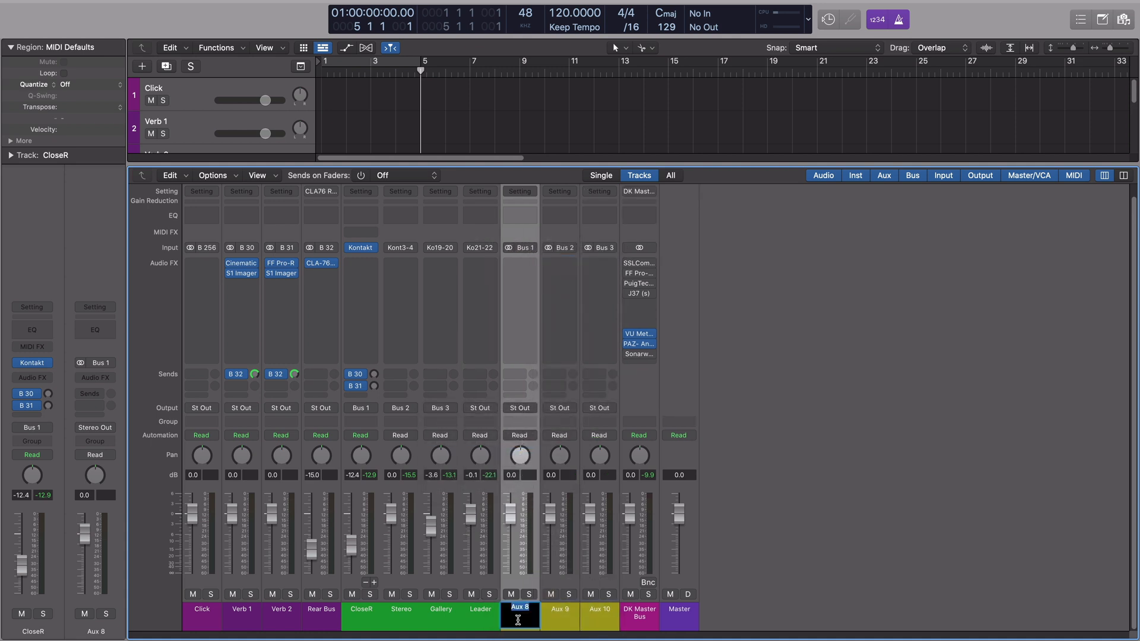
key(Return)
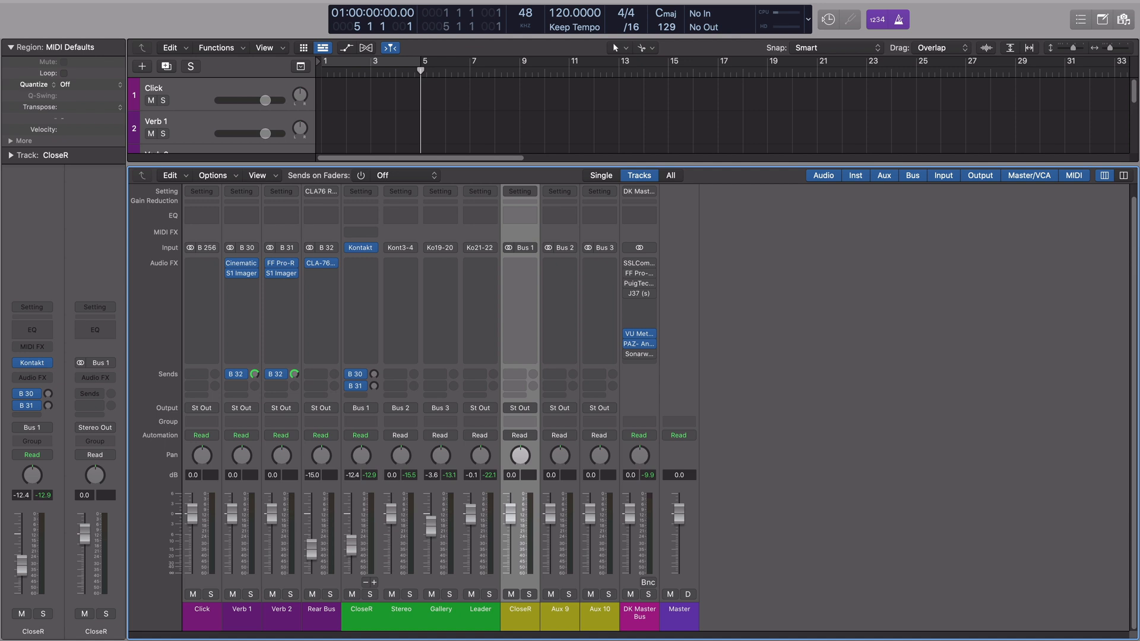
double_click(555, 611)
text(Stereo)
key(Return)
key(Return)
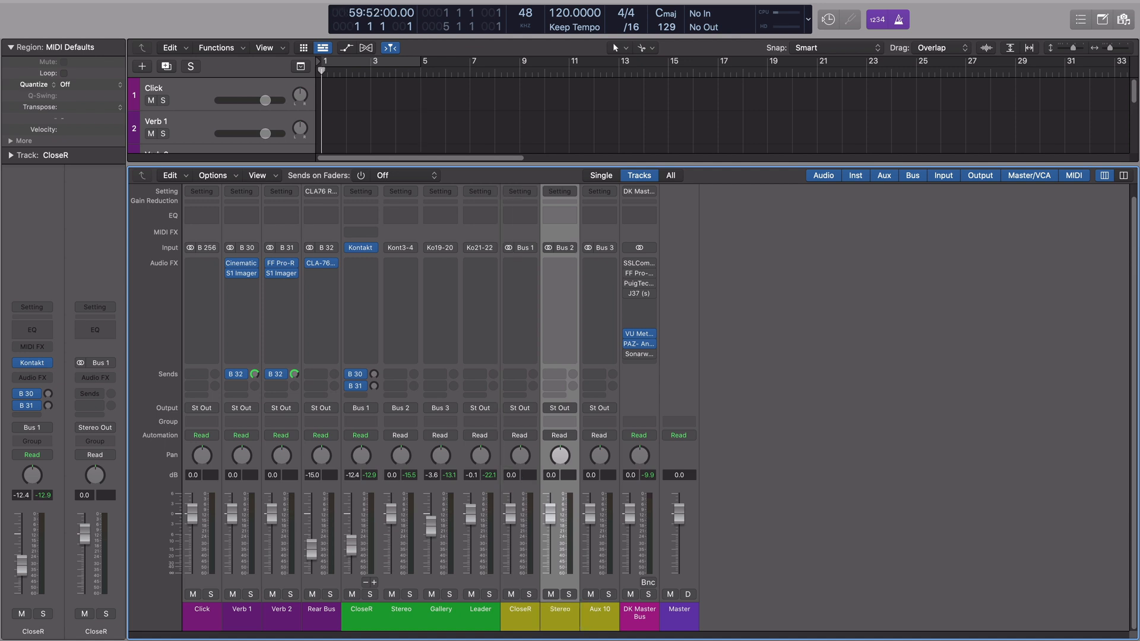
double_click(593, 616)
text(Galler)
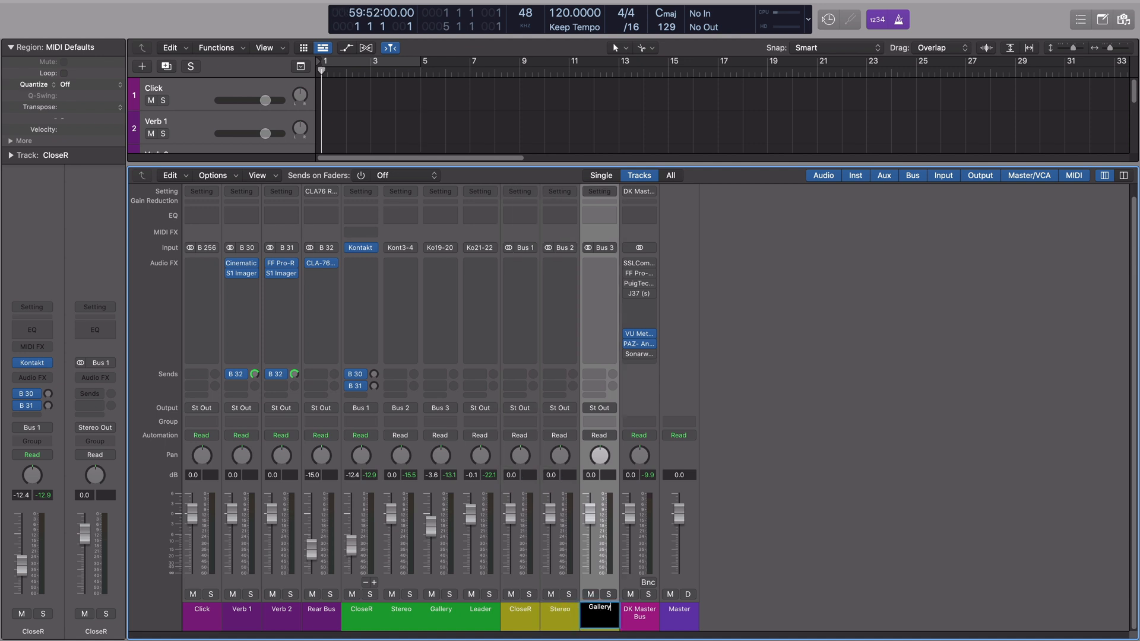
text(y)
key(Return)
Step: Create arrange tracks for the CloseR, Stereo and Gallery bus auxes and hide the mixer
shift+click(536, 615)
right_click(536, 615)
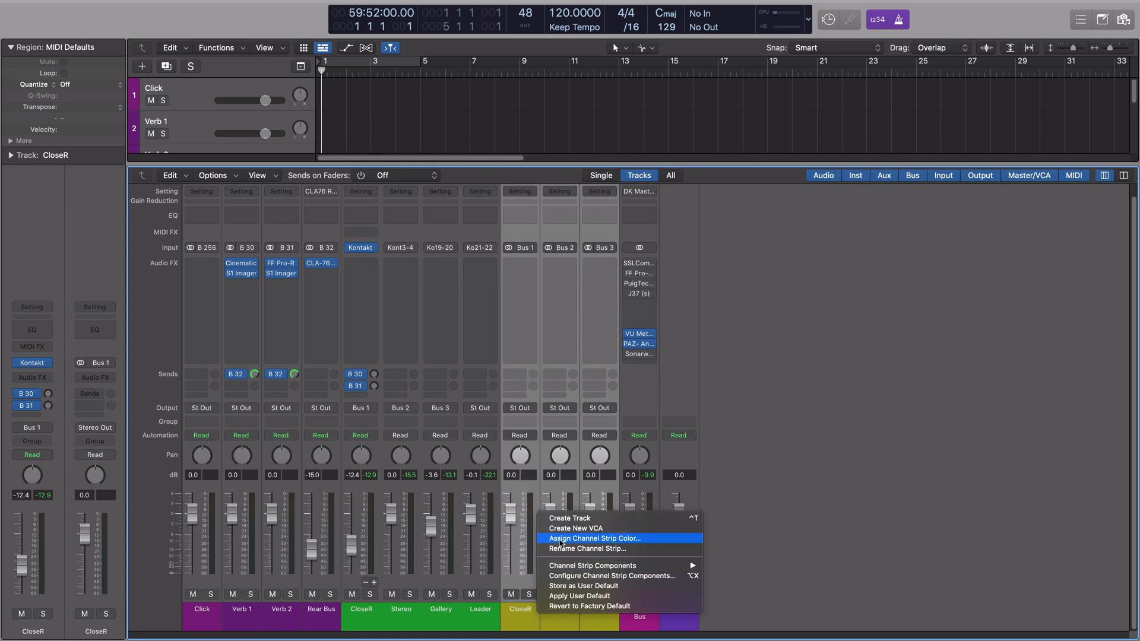
click(564, 516)
key(x)
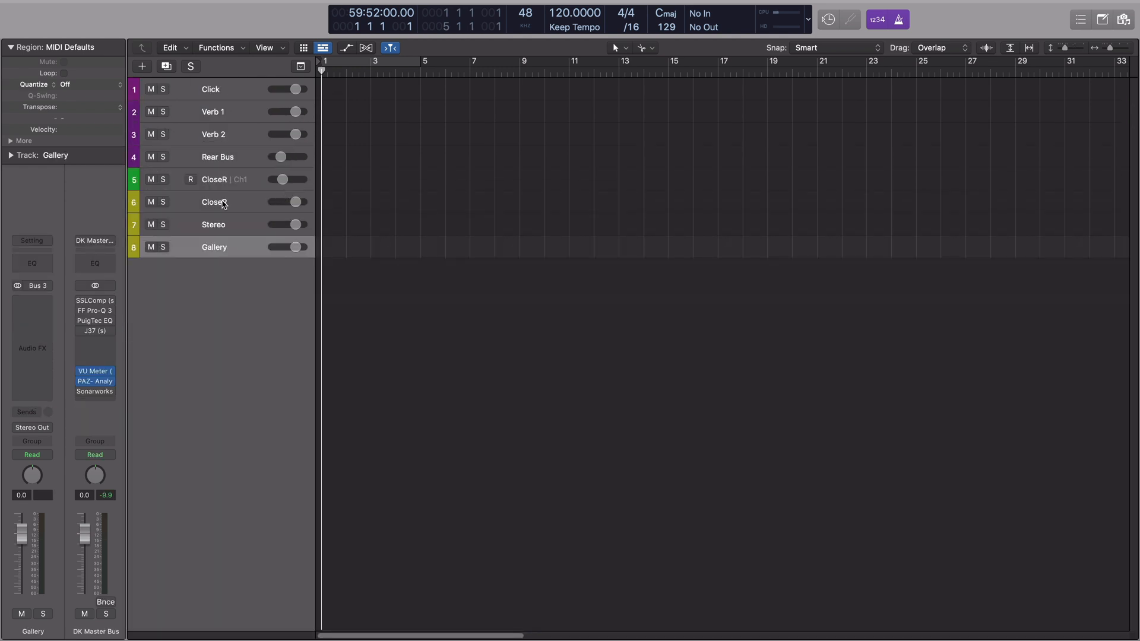
Step: Move the CloseR instrument track below the Gallery bus track and enlarge the track heights
drag(218, 181, 251, 249)
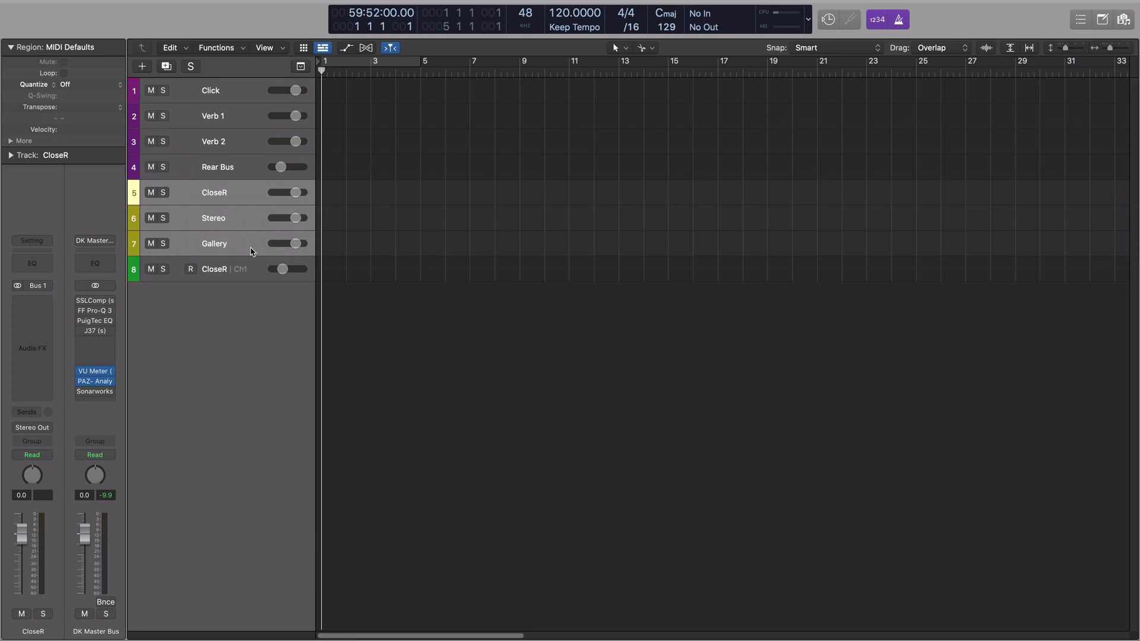
key(super+Down)
key(super+Down)
key(super+Down)
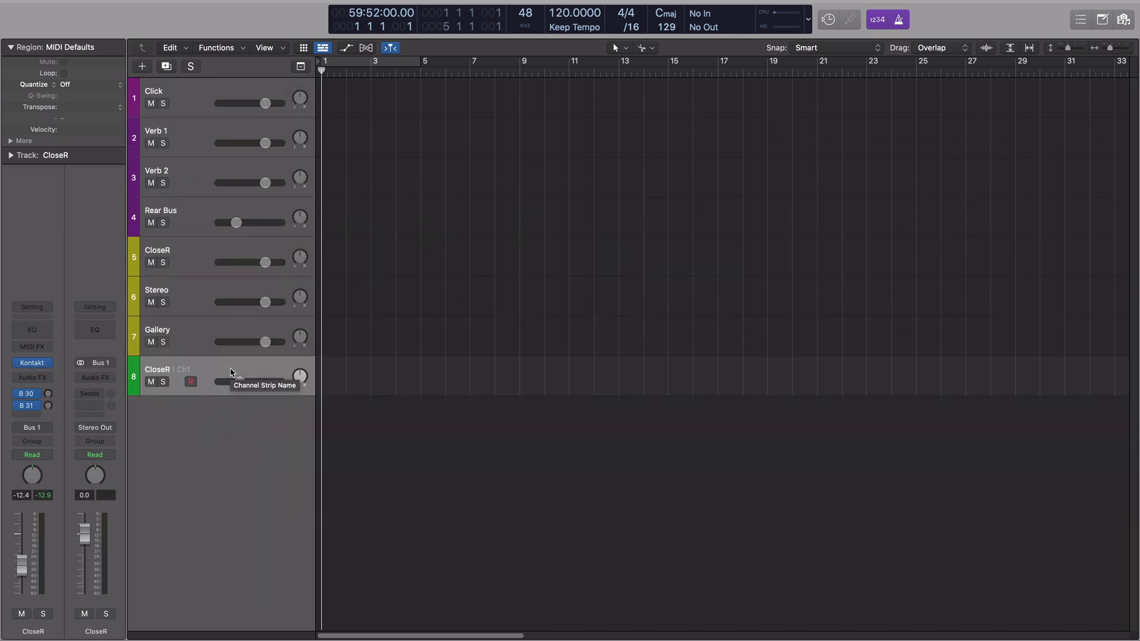
Step: Show the mixer and rename the Kontakt instrument's CloseR channel strip as Violin1-Leg-CloseR
key(x)
double_click(487, 621)
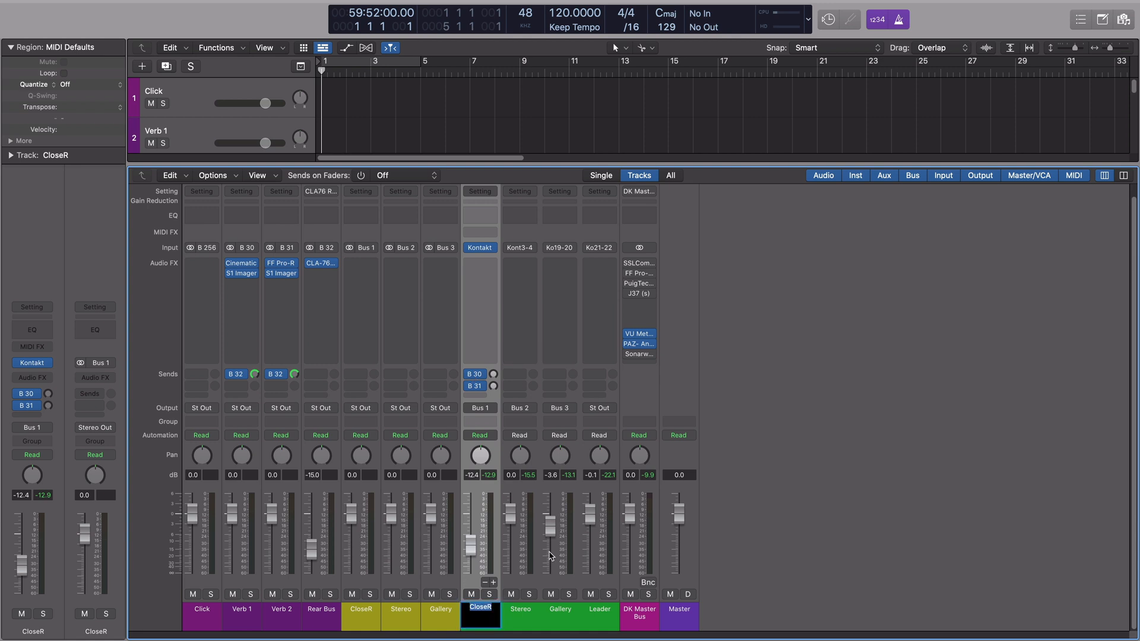
text(Violin1-Leg-CloseR)
key(Return)
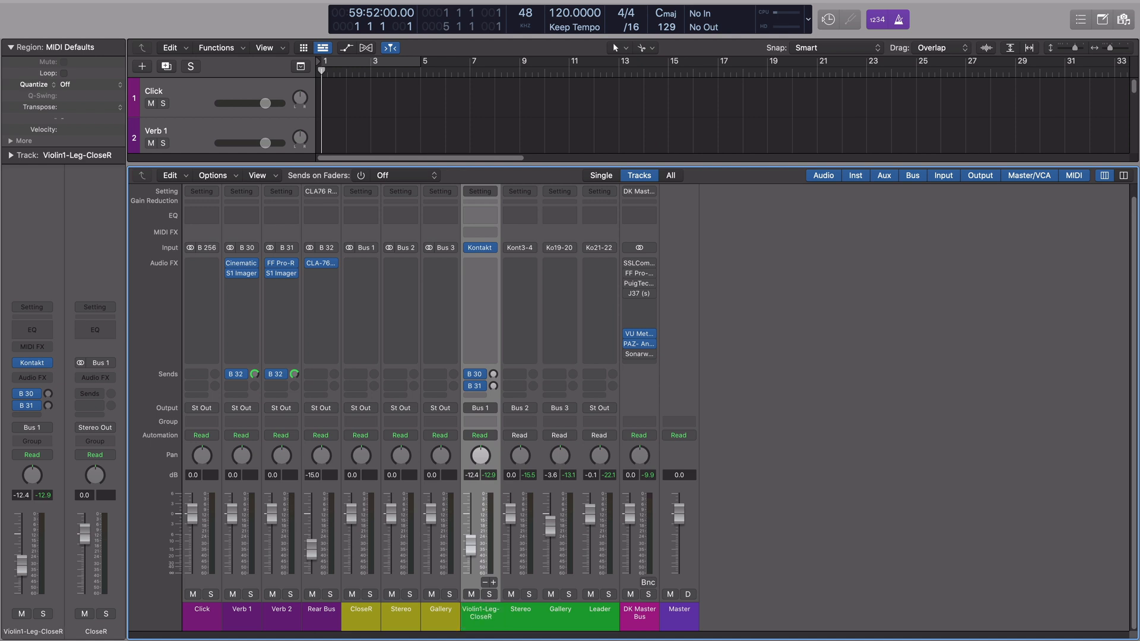
Step: Hide the mixer and briefly solo the Stereo bus track to audition it
key(x)
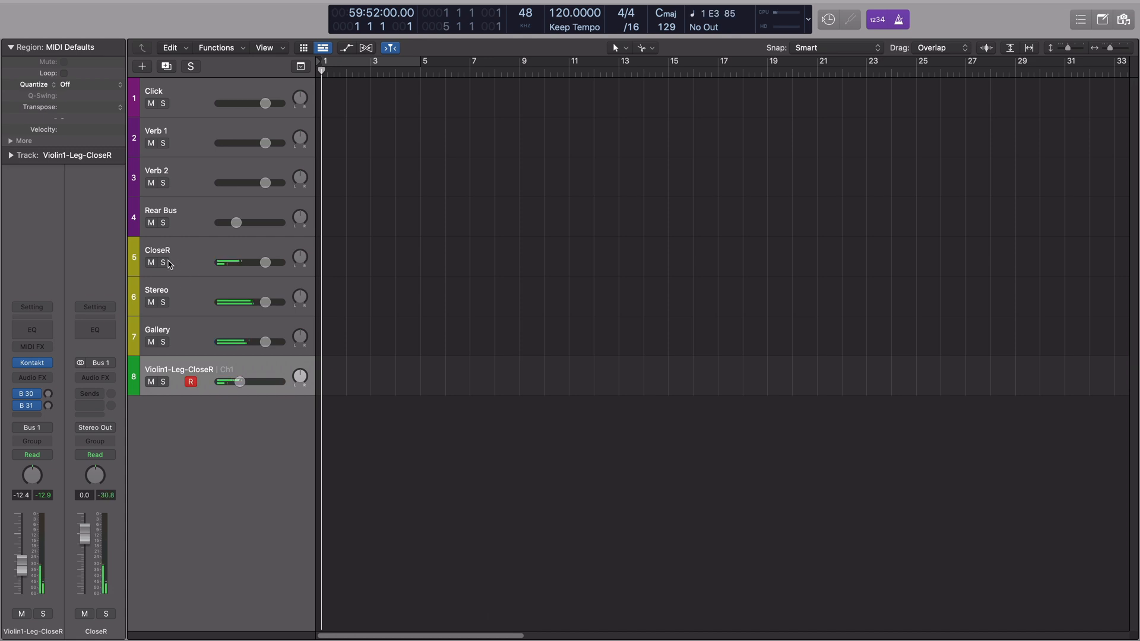
click(163, 302)
click(163, 302)
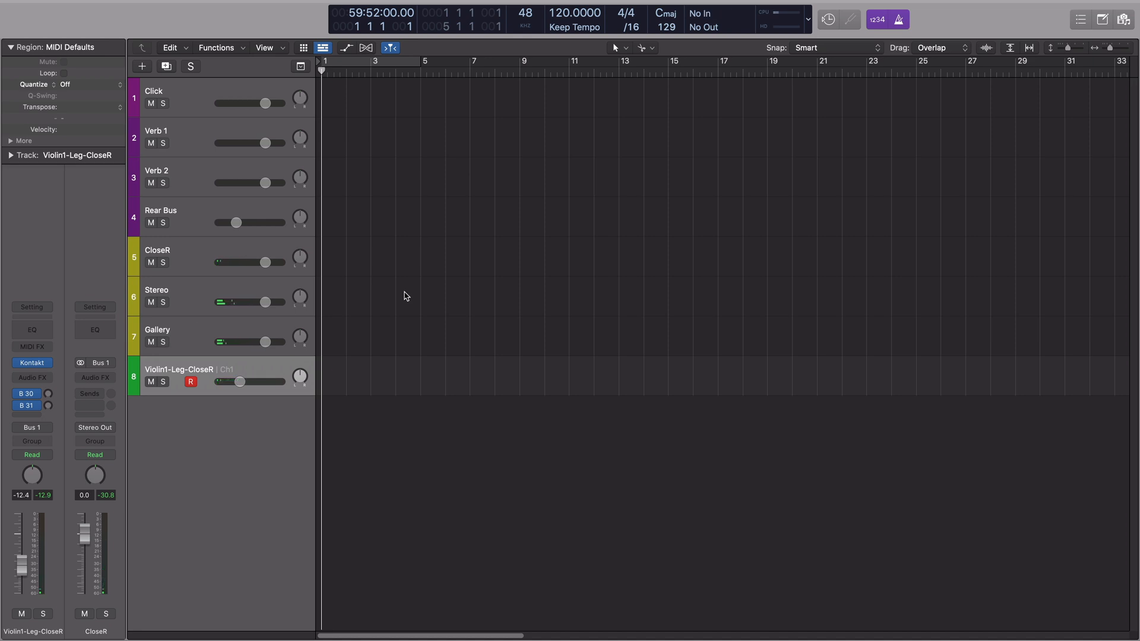
Step: Duplicate the Violin1-Leg-CloseR track with its settings, then group both copies and the three bus tracks into a summing stack
key(super+d)
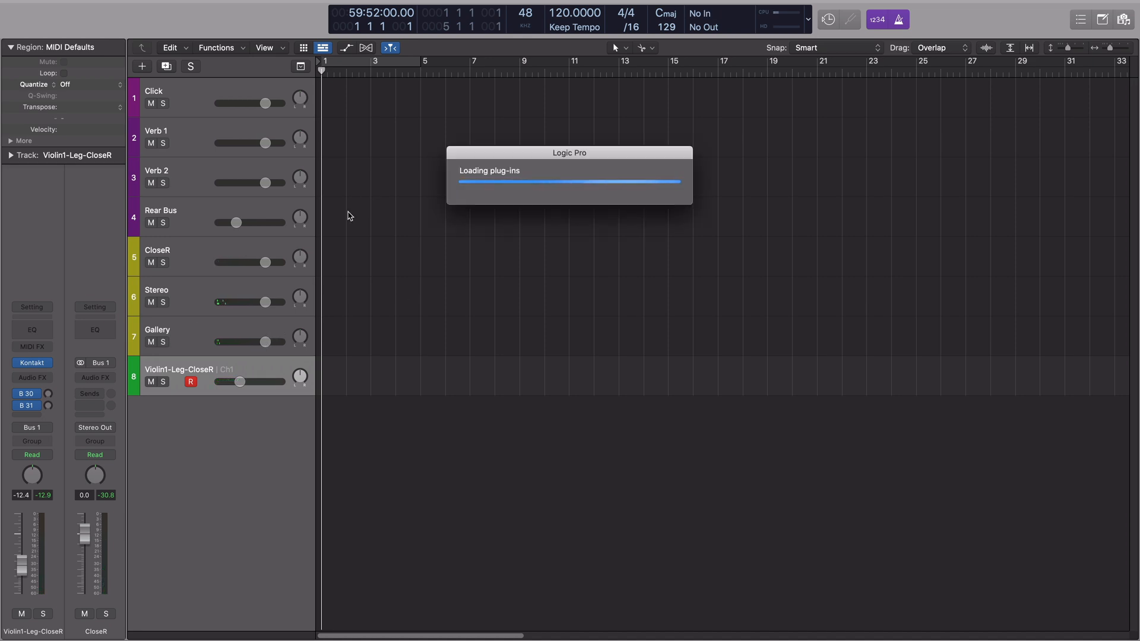
shift+click(202, 262)
key(shift+super+d)
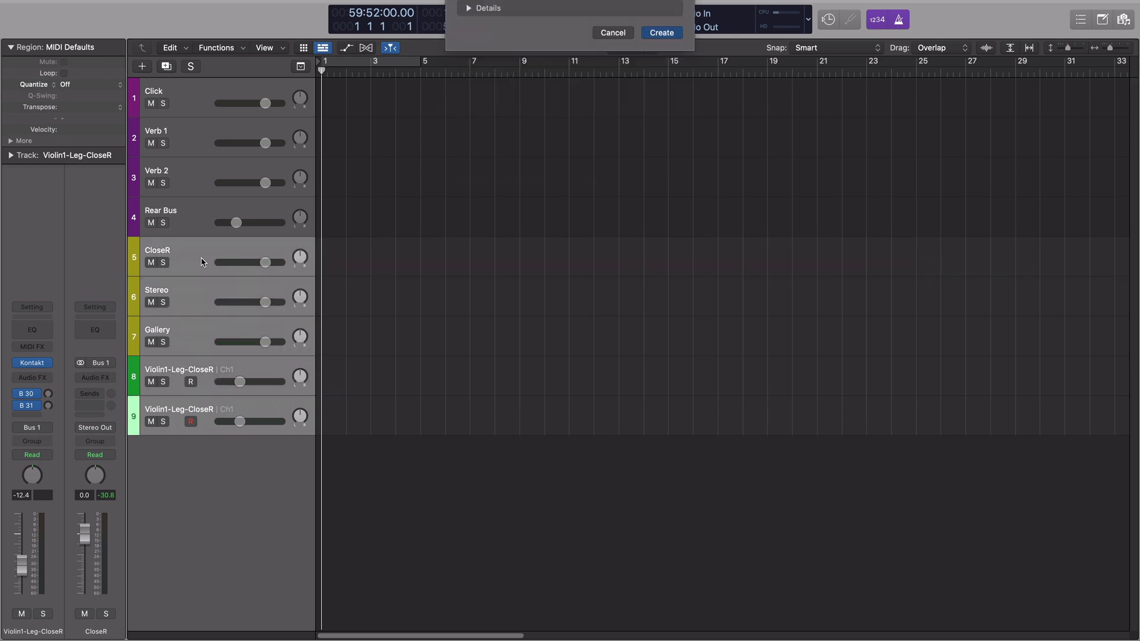
key(Return)
Step: Rename the new track stack as String
click(206, 255)
key(shift+Return)
text(String)
key(Return)
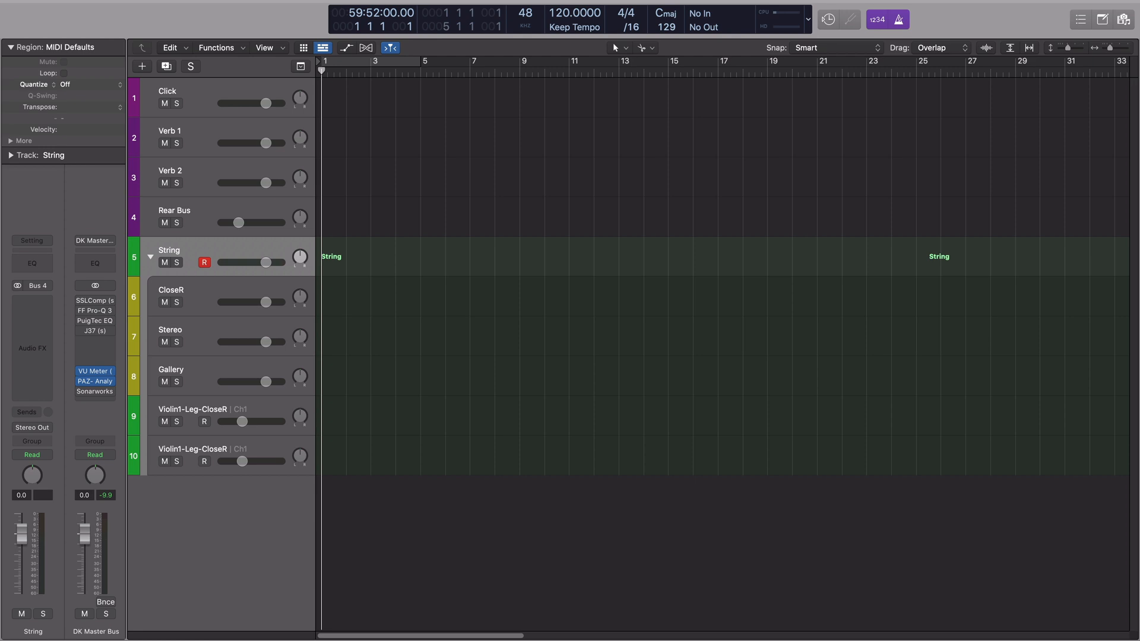
Step: Show the first Violin1-Leg-CloseR track in the mixer and select the CloseR, Stereo and Gallery bus channel strips
click(228, 406)
key(x)
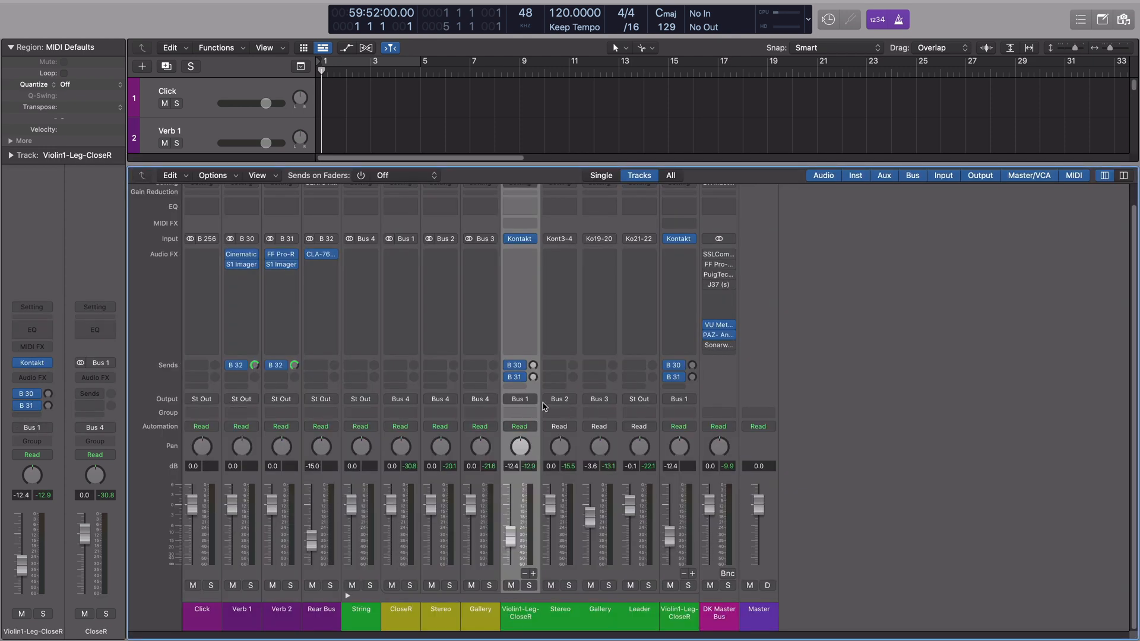
click(407, 628)
shift+click(475, 621)
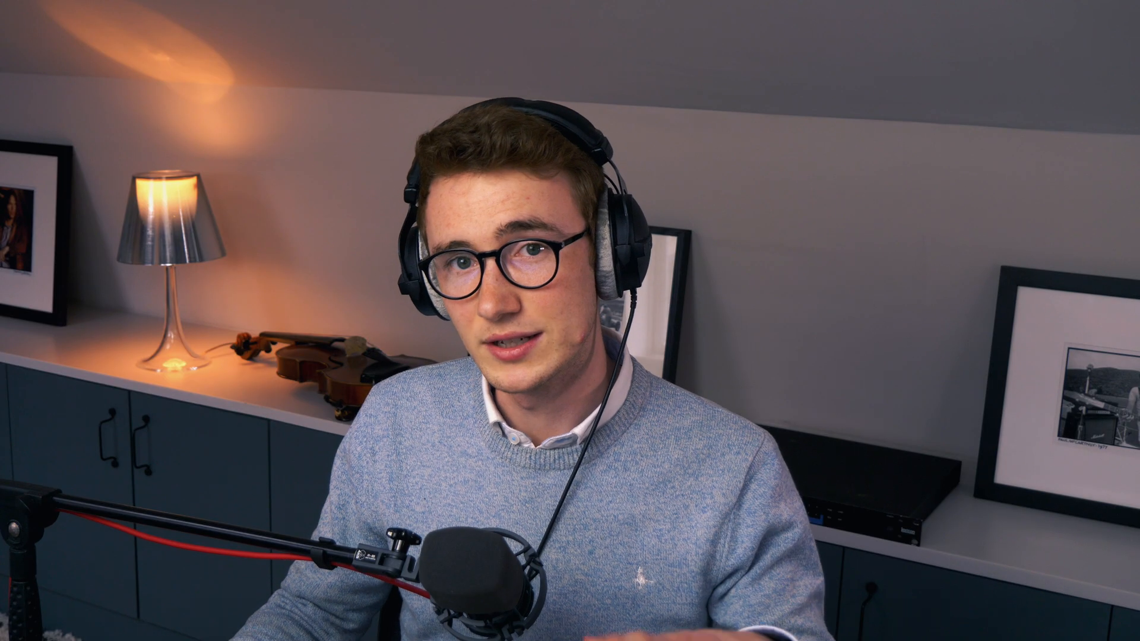